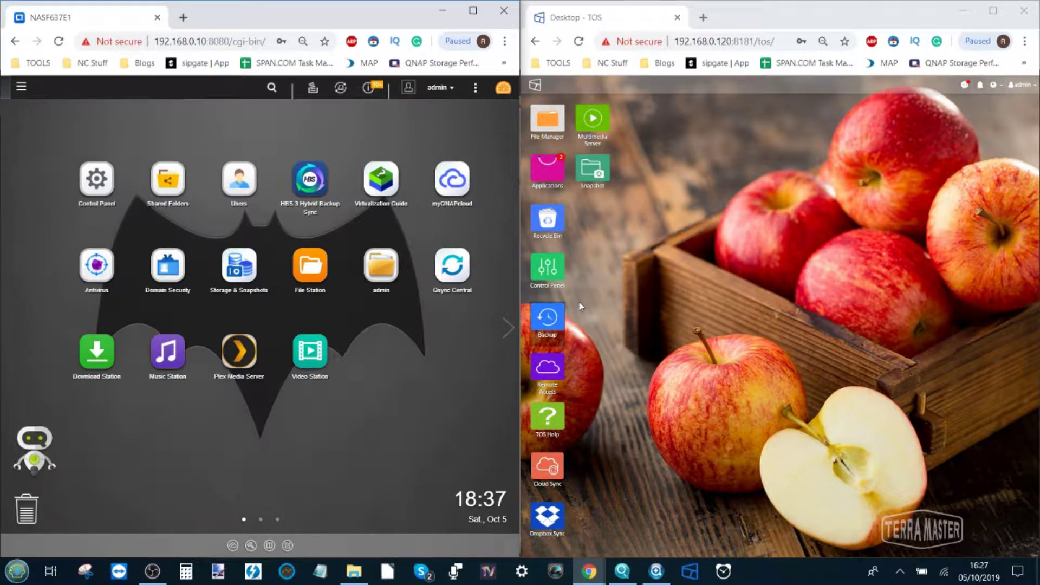
Launch the Backup app from the TerraMaster TOS desktop
click(548, 324)
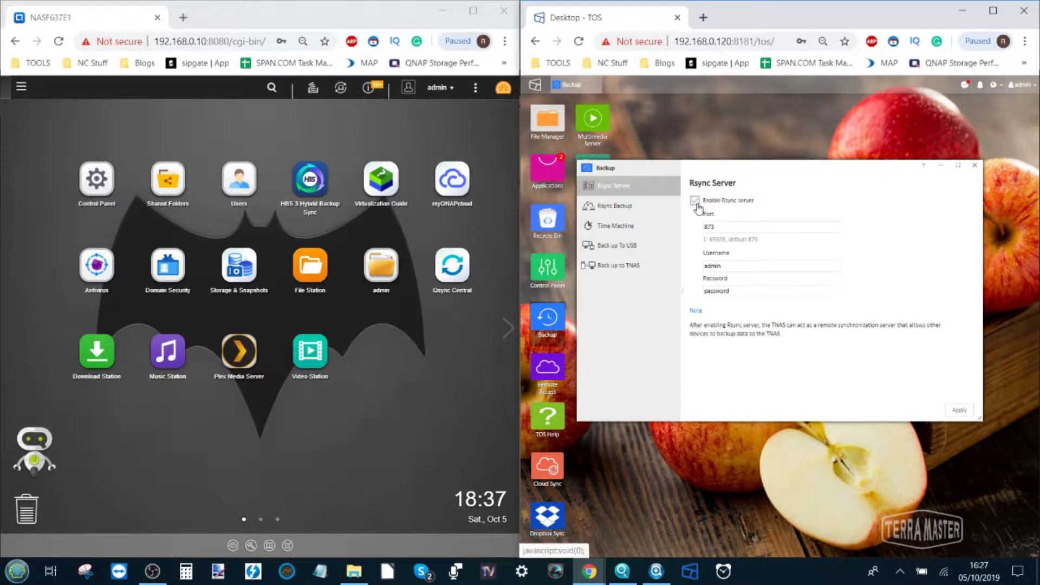
Enable the TerraMaster rsync server on port 873 with username admin and its password, then apply
click(721, 226)
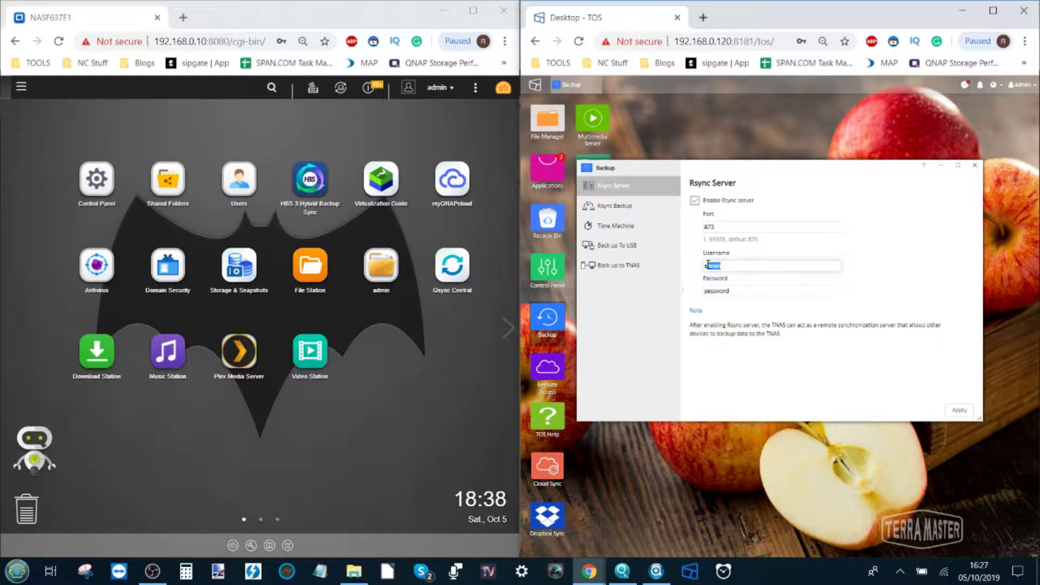
click(745, 288)
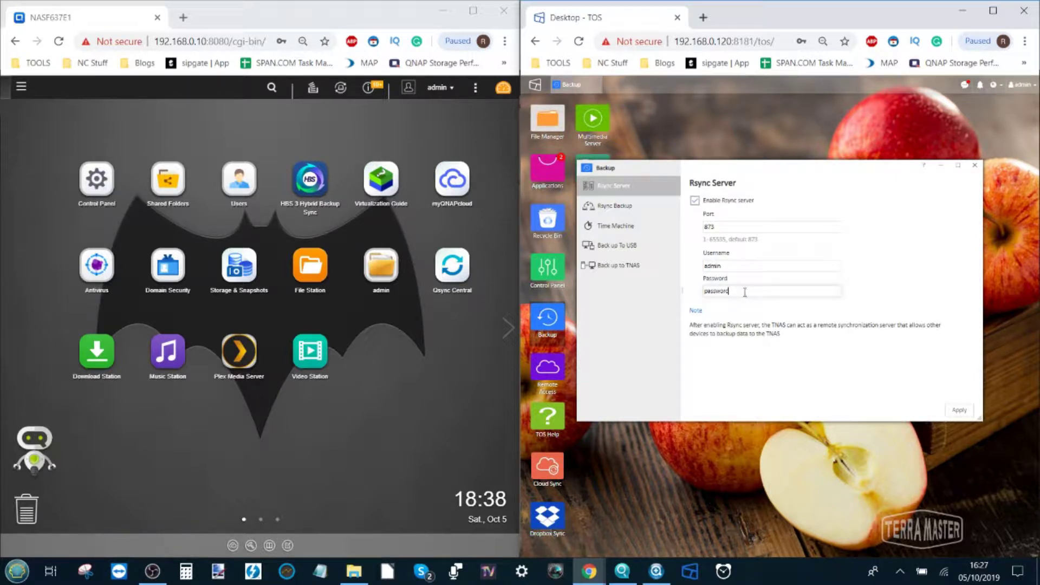
click(730, 266)
drag(729, 266, 703, 266)
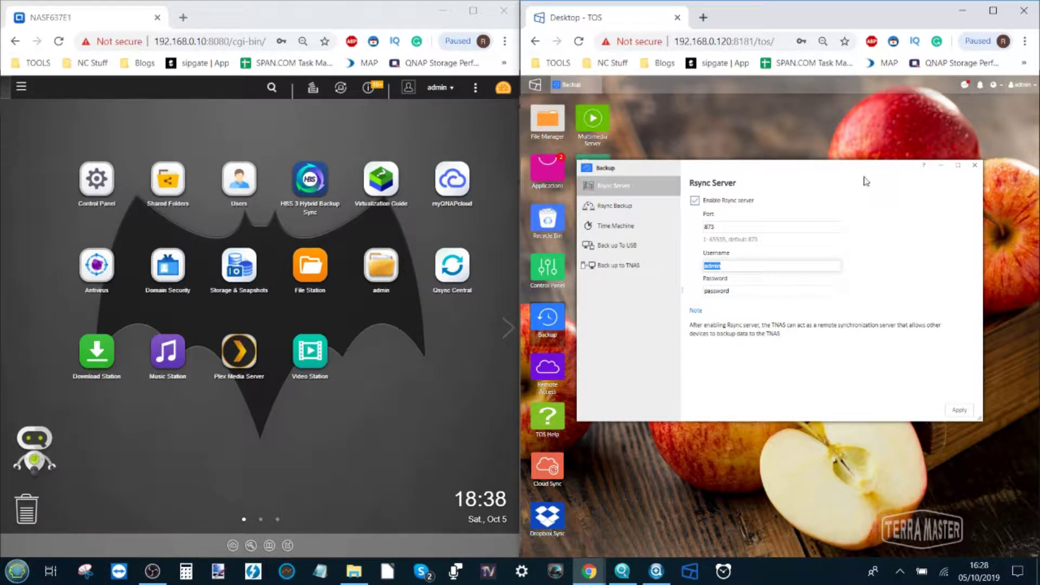
click(727, 290)
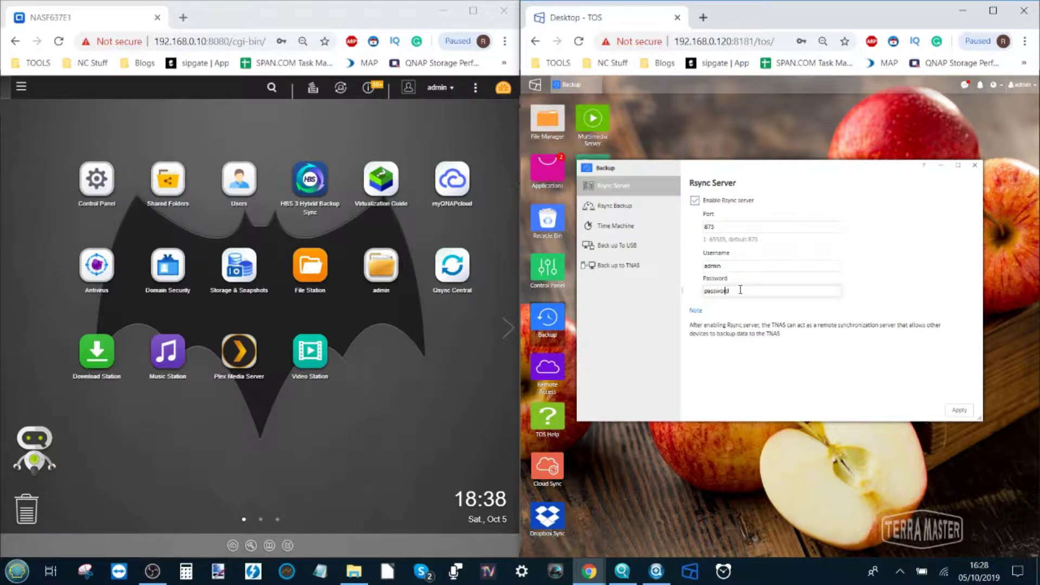
drag(740, 290, 705, 291)
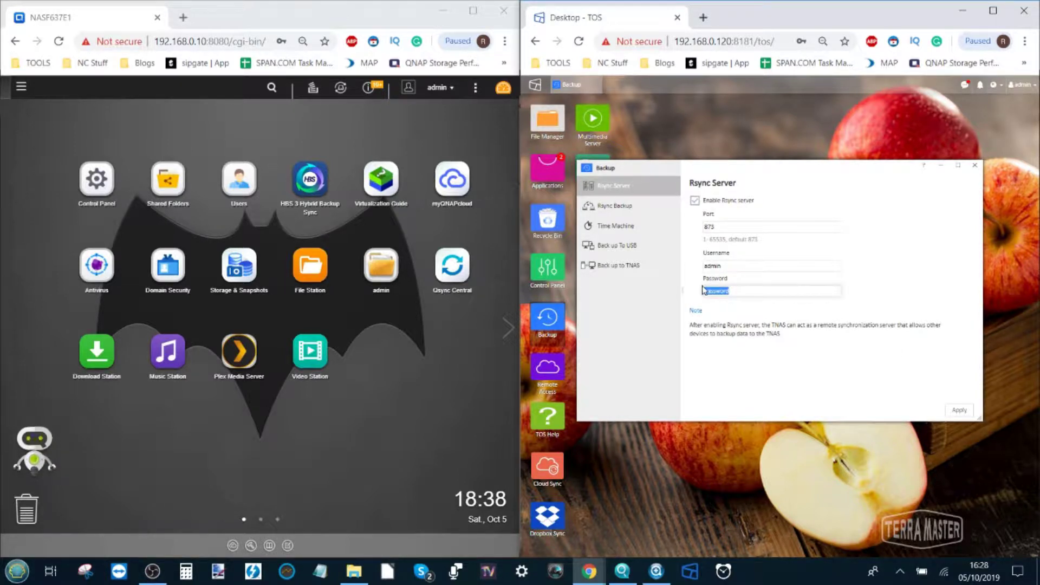
drag(728, 266, 686, 290)
click(723, 292)
click(958, 412)
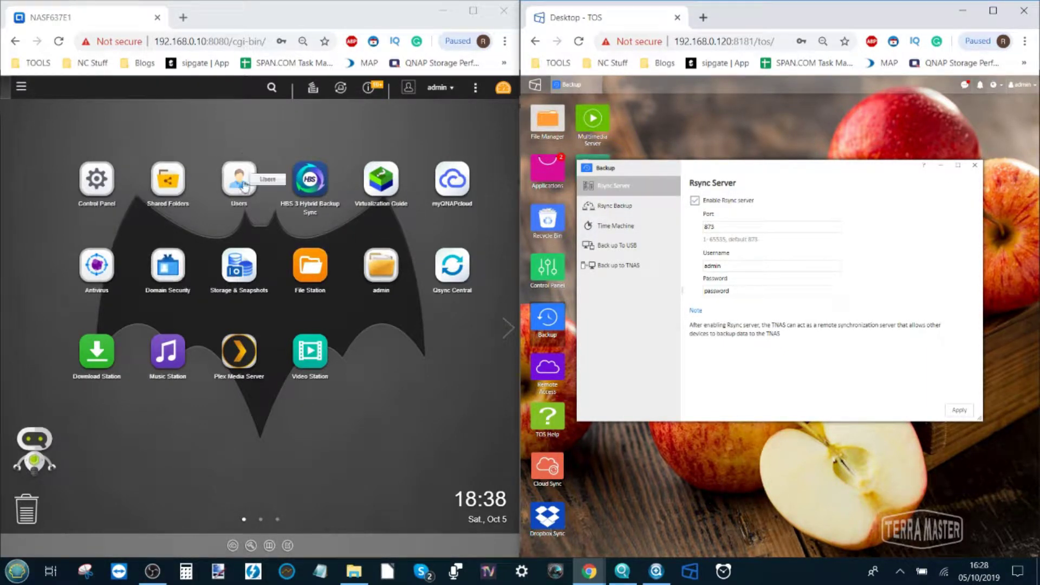
Launch Hybrid Backup Sync on the QNAP desktop
click(310, 179)
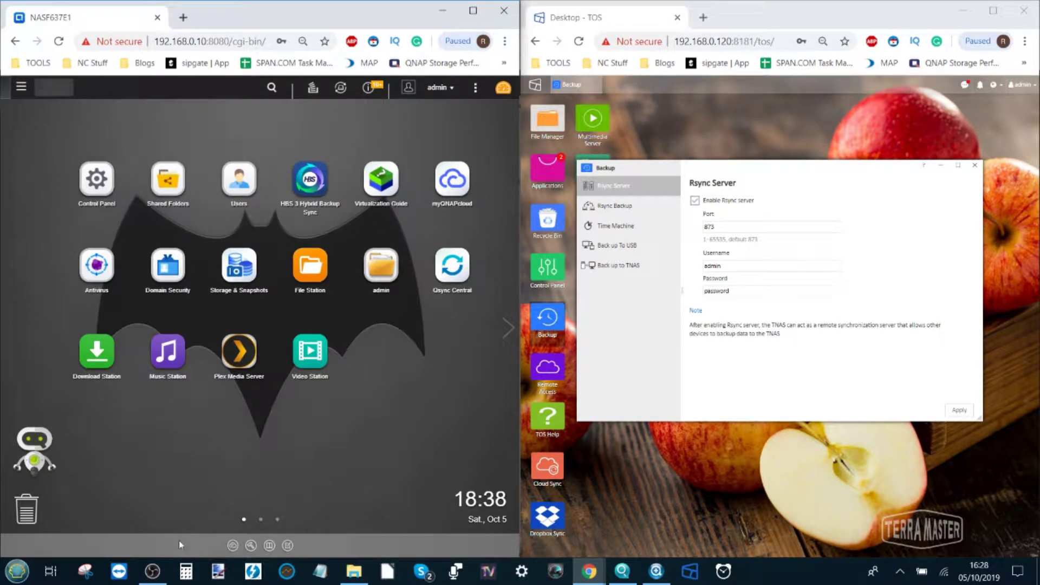
click(152, 572)
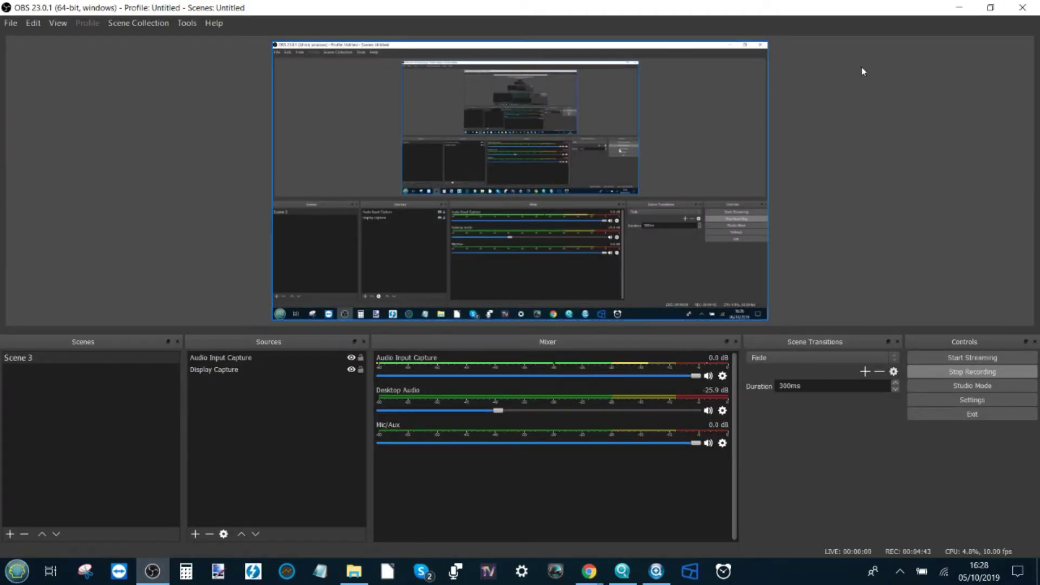
click(959, 8)
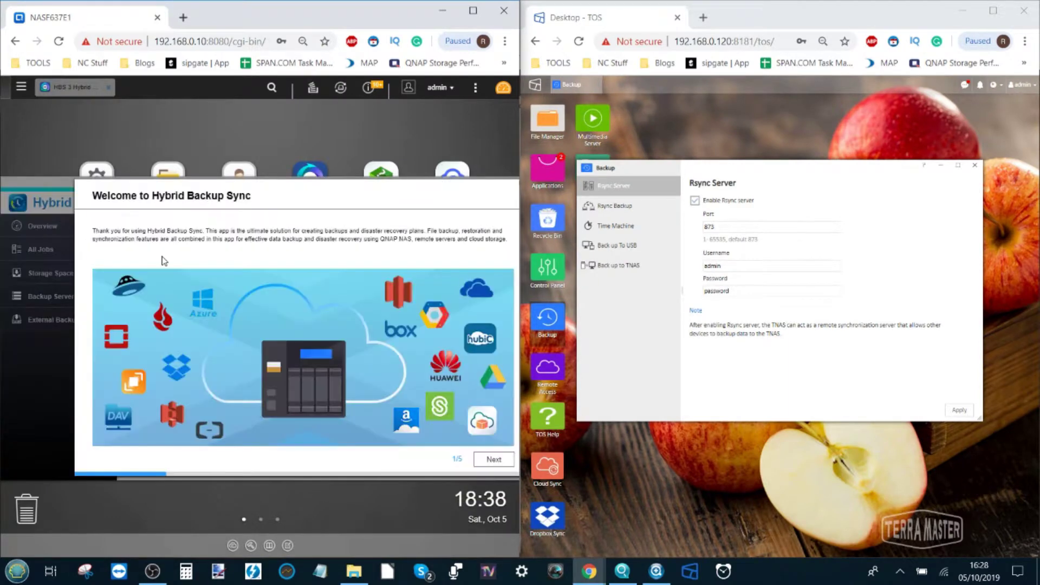
Finish the welcome tour, keeping Quick Start shown next time, and go to Rsync Server
click(495, 459)
click(498, 460)
click(500, 460)
click(499, 459)
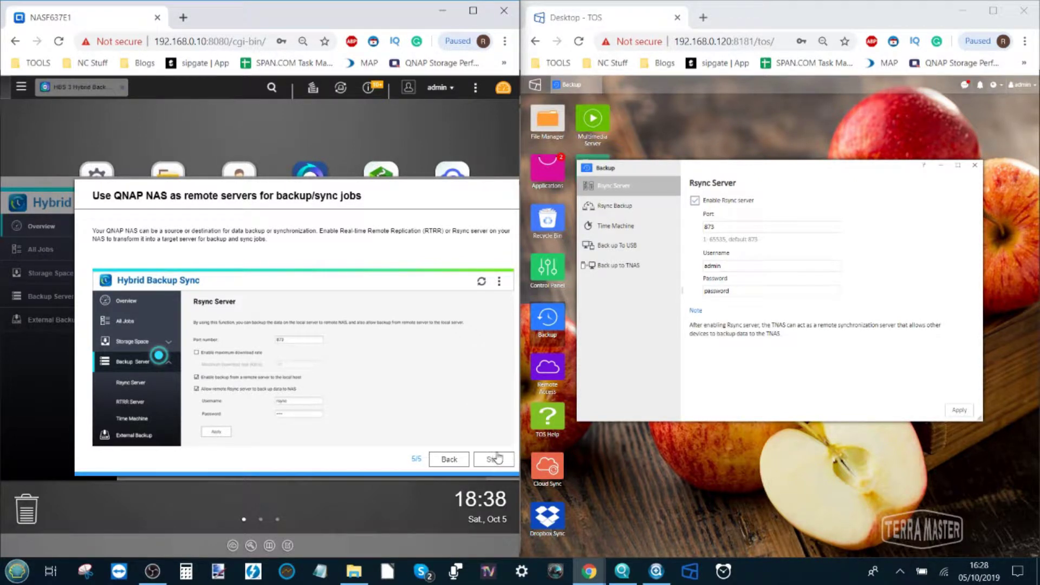
click(495, 459)
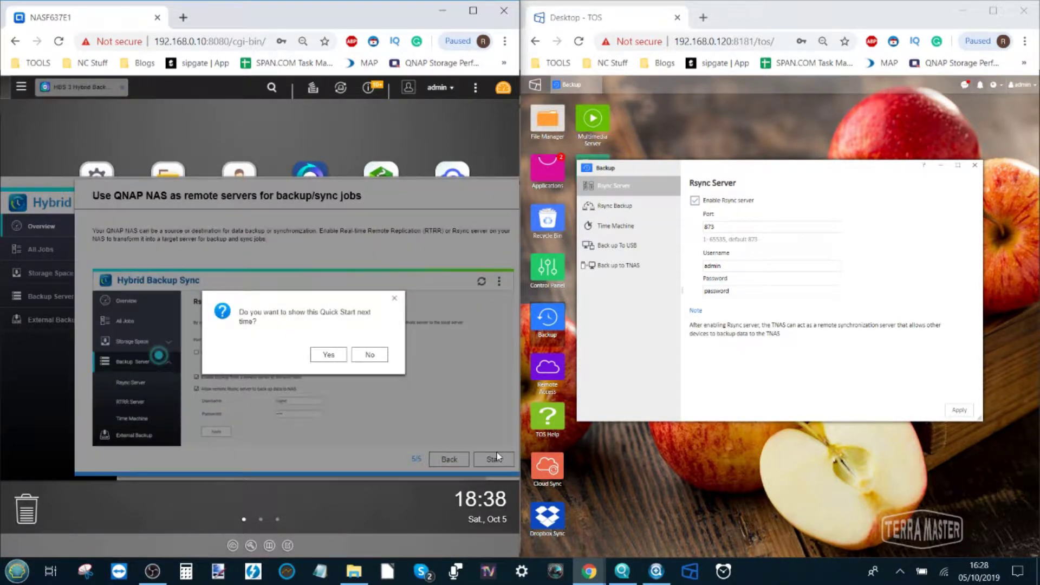
click(327, 354)
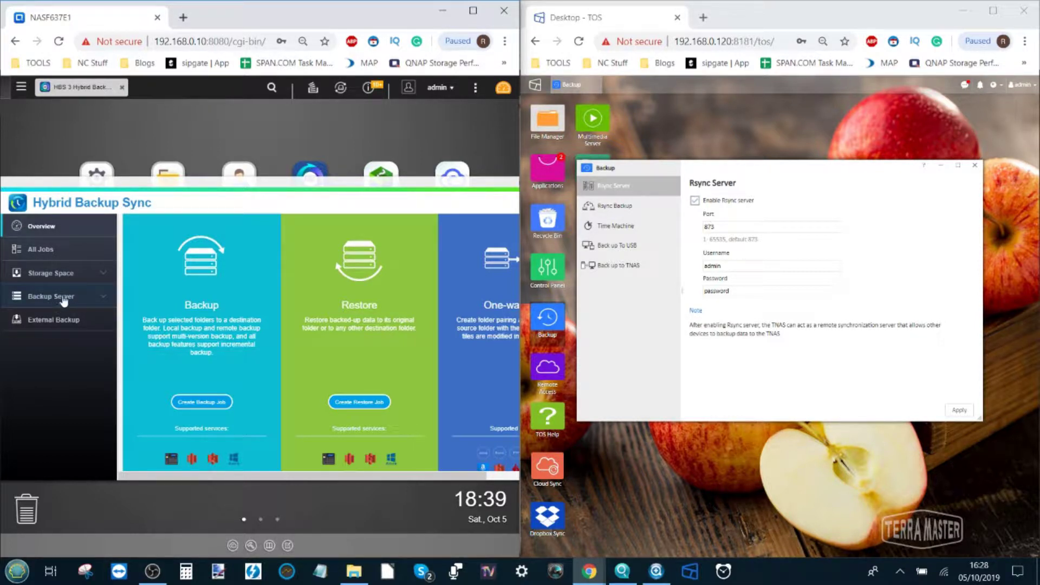
click(86, 302)
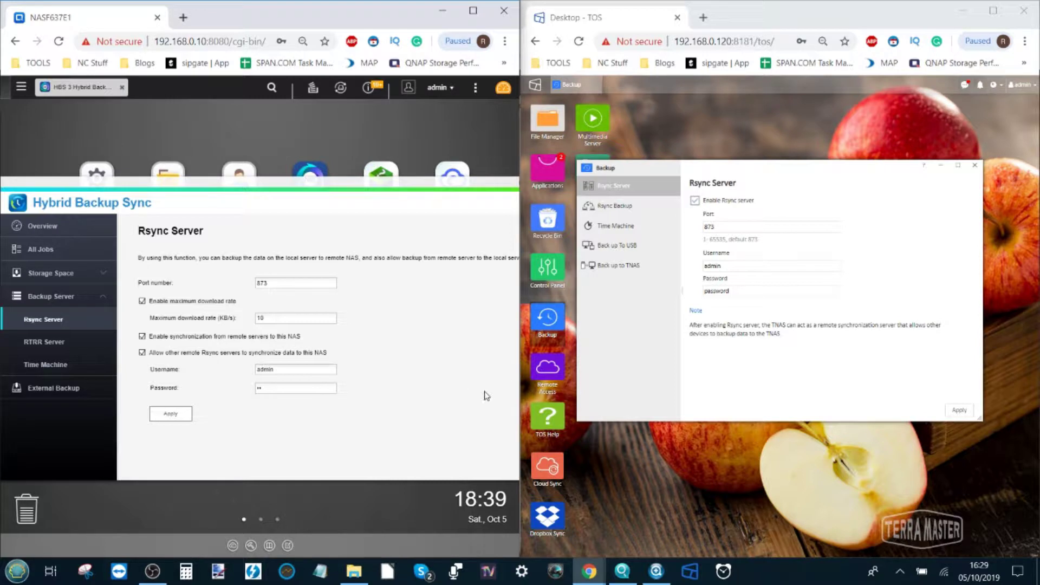
Set the QNAP rsync server username to admin with a password, apply, and confirm the service reset
drag(301, 374, 182, 371)
text(adm)
key(Tab)
text(pa)
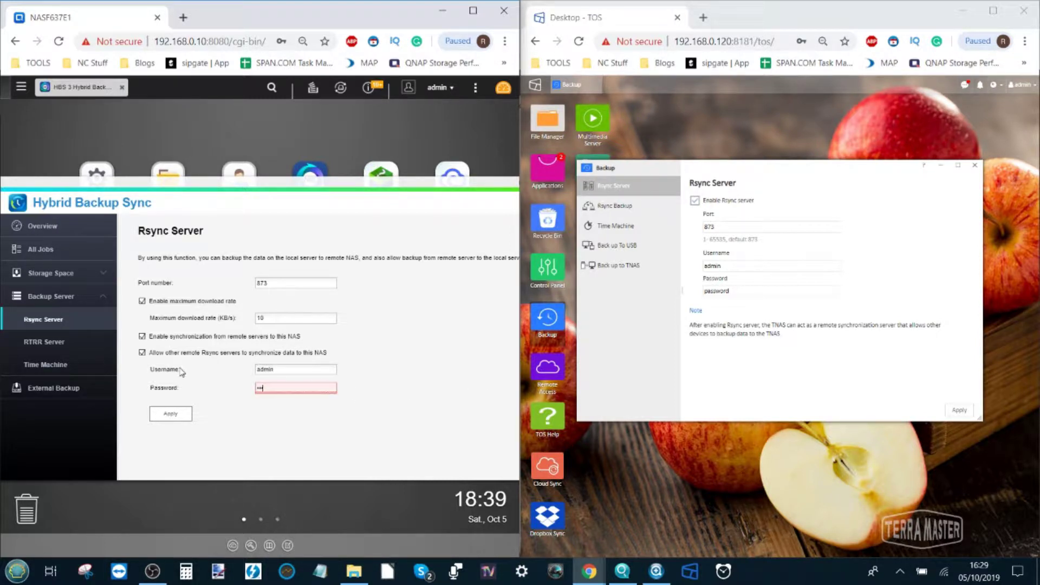
click(167, 411)
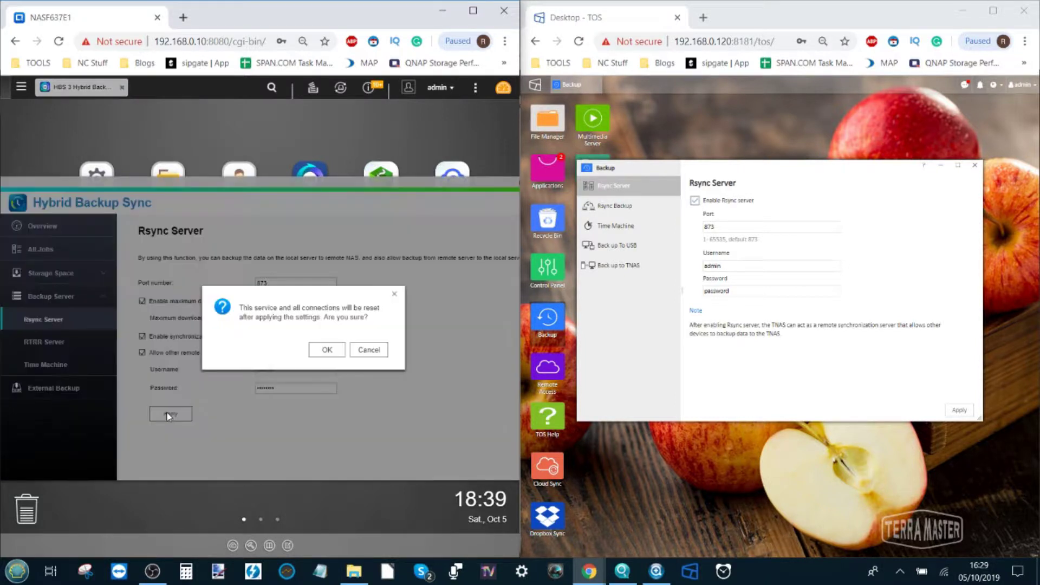
click(327, 350)
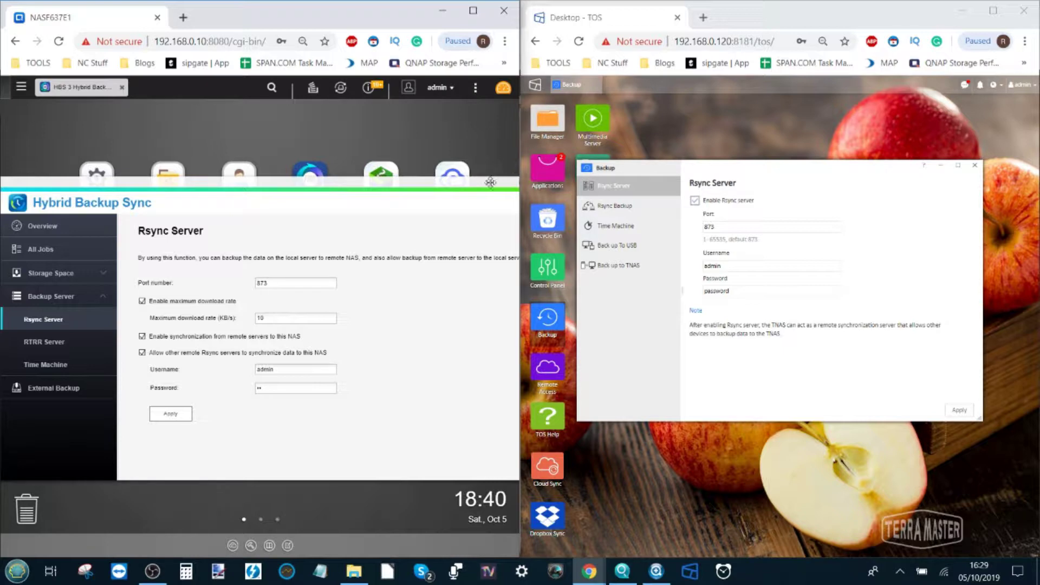
From All Jobs, create a new sync job of type one-way Sync Local to Remote
drag(486, 186, 368, 179)
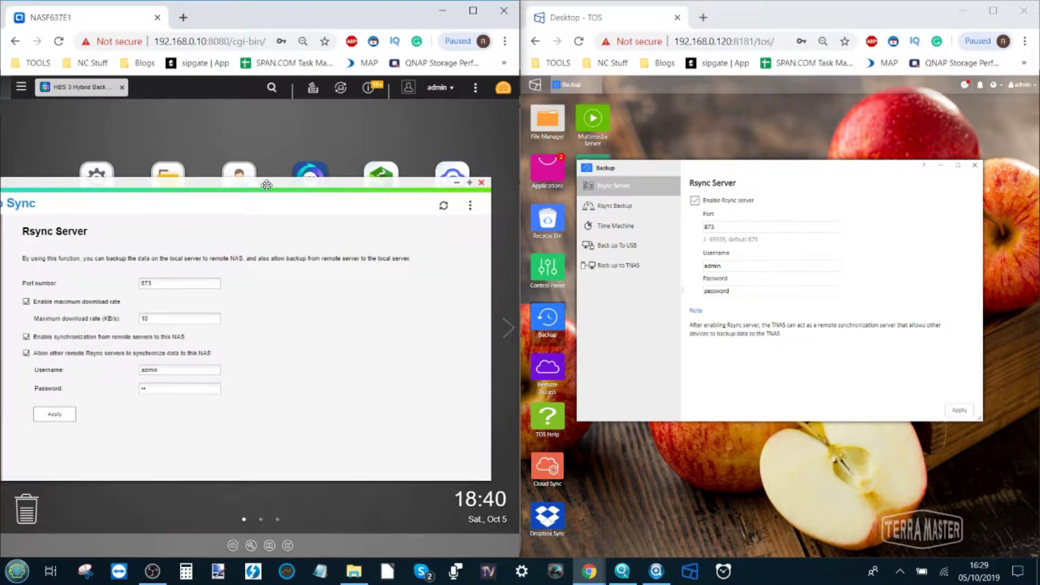
drag(266, 185, 244, 190)
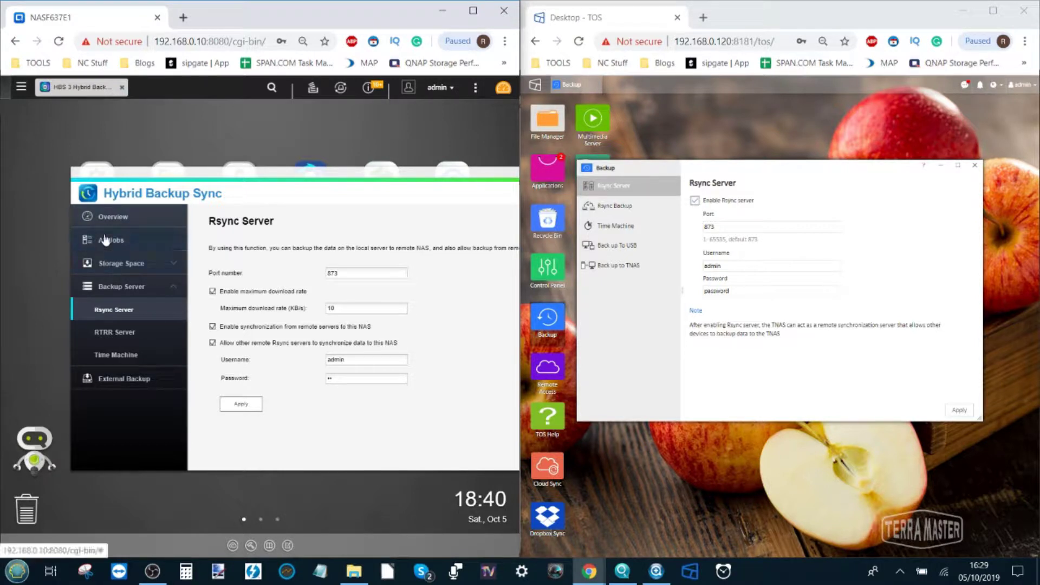
click(105, 240)
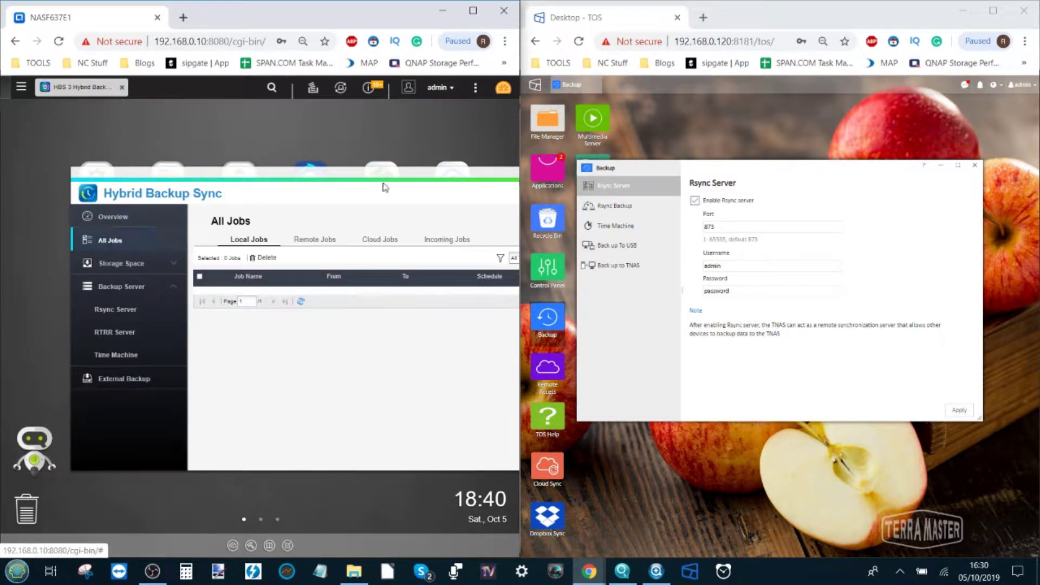
drag(401, 173, 234, 183)
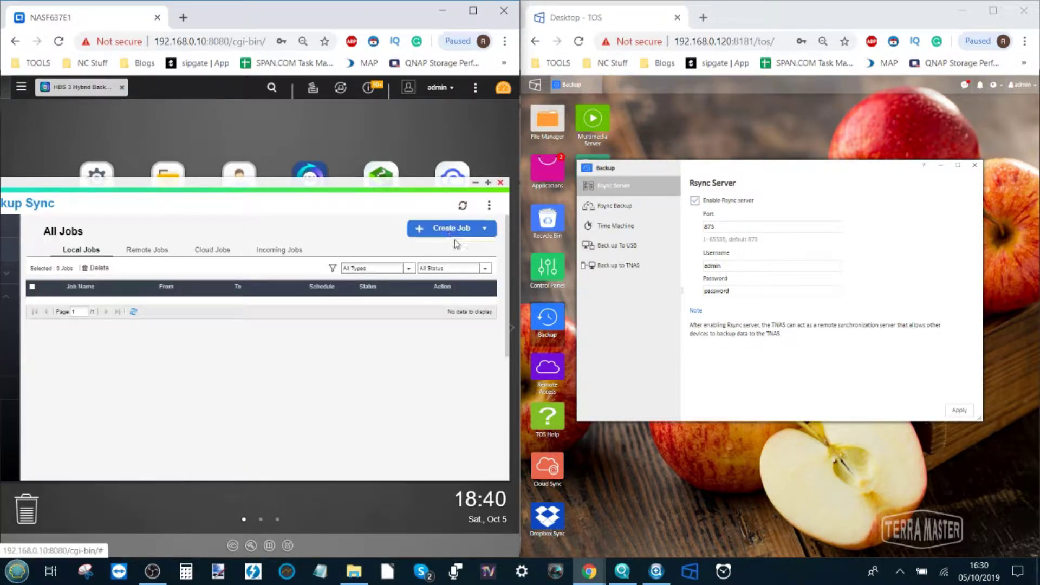
click(450, 231)
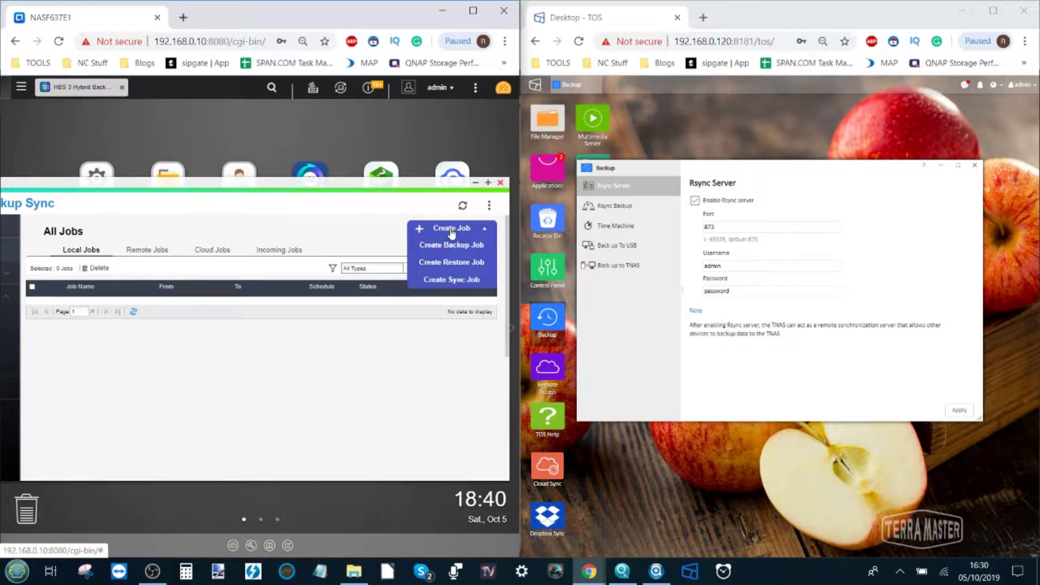
click(443, 281)
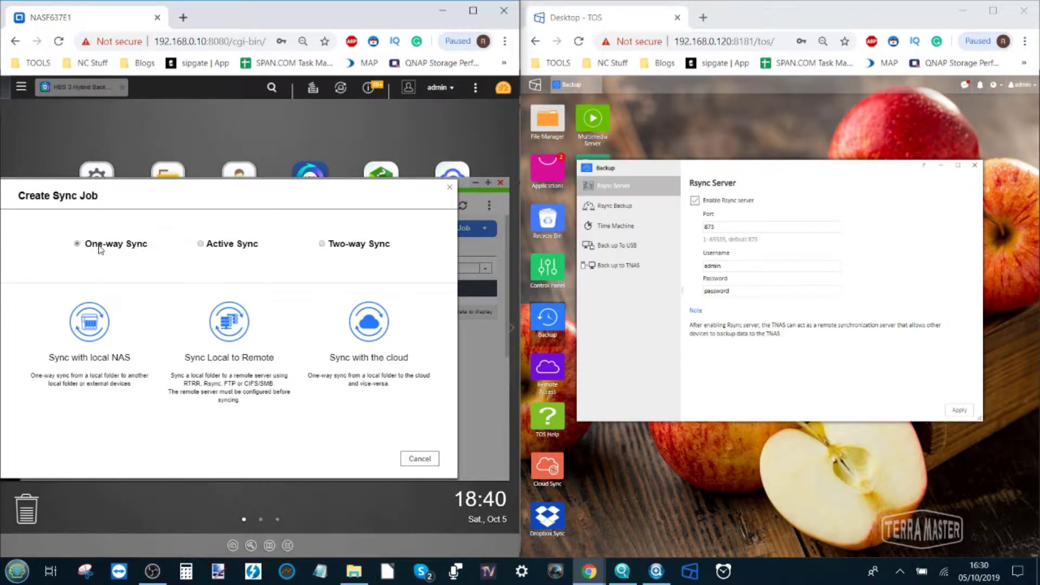
click(239, 334)
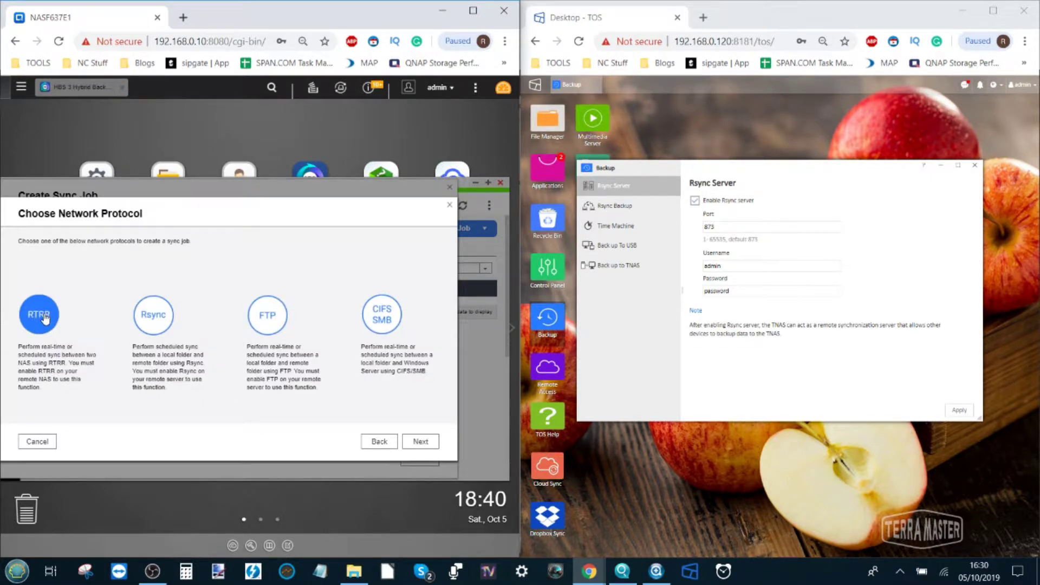
Pick Rsync as the protocol, keep the job name Local->Remote_Job1, and open remote server settings
click(149, 321)
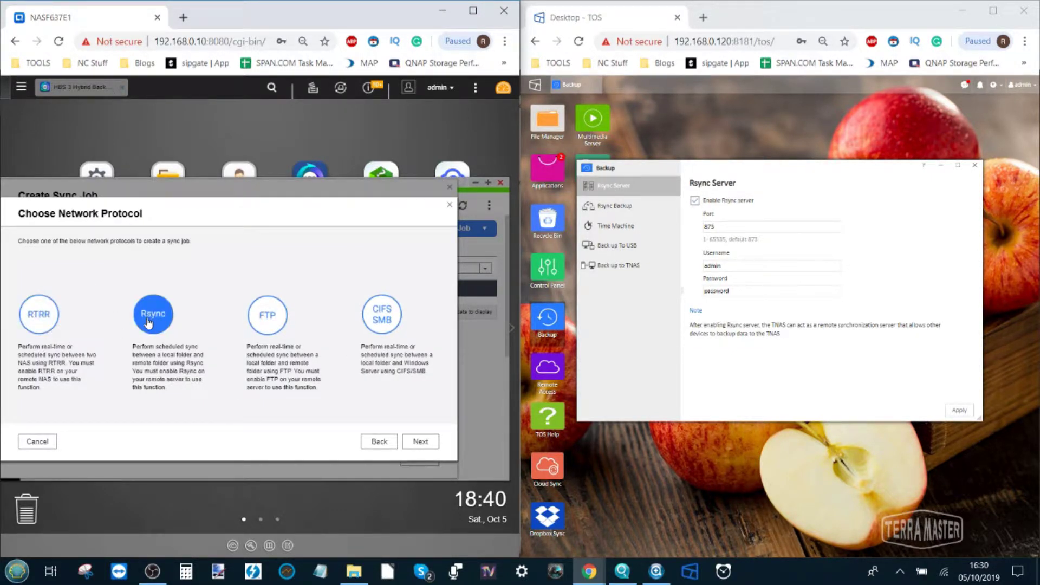
click(420, 441)
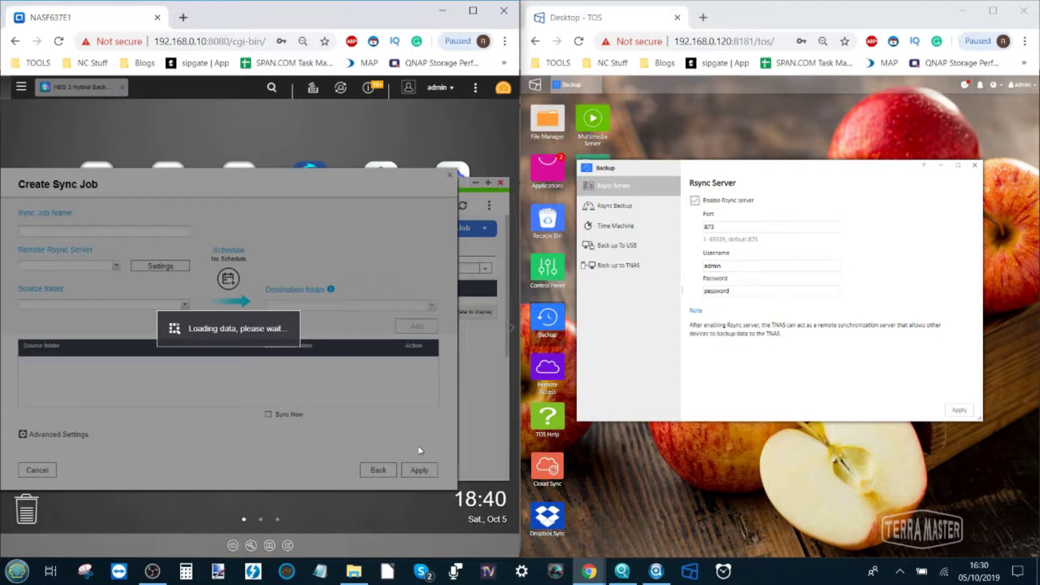
click(83, 232)
drag(83, 232, 21, 226)
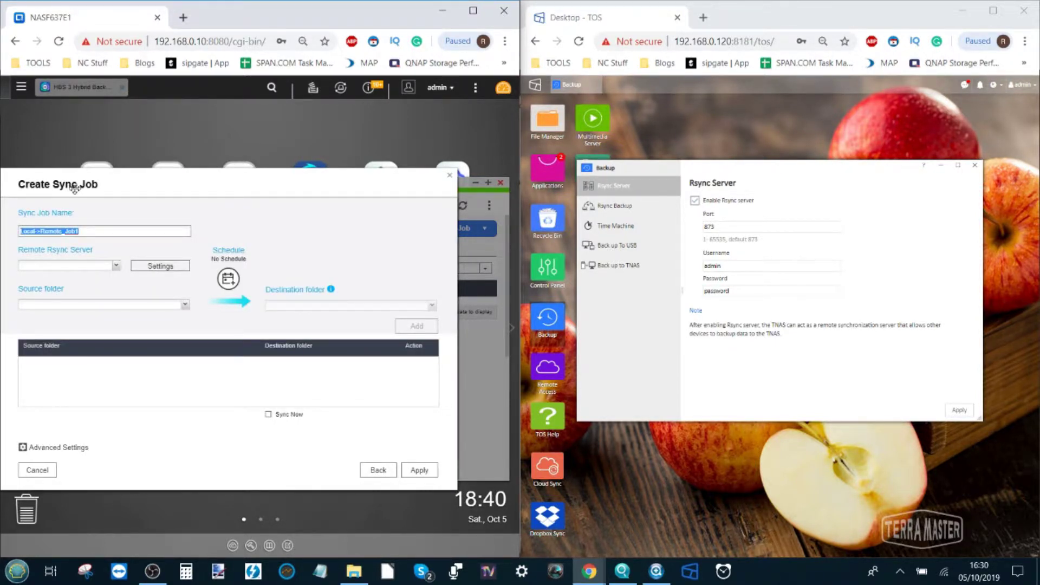
drag(81, 182, 128, 177)
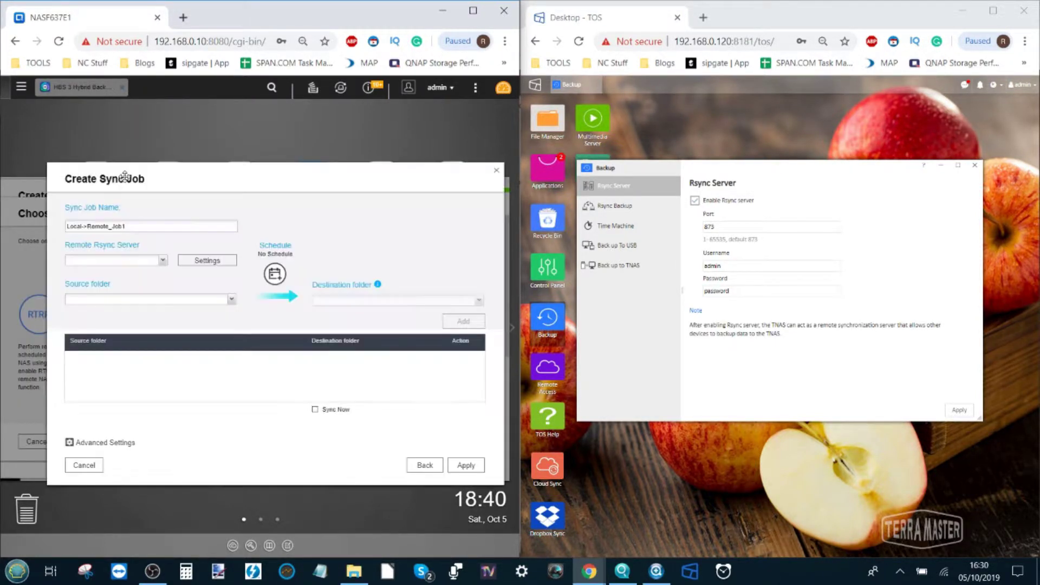
click(135, 226)
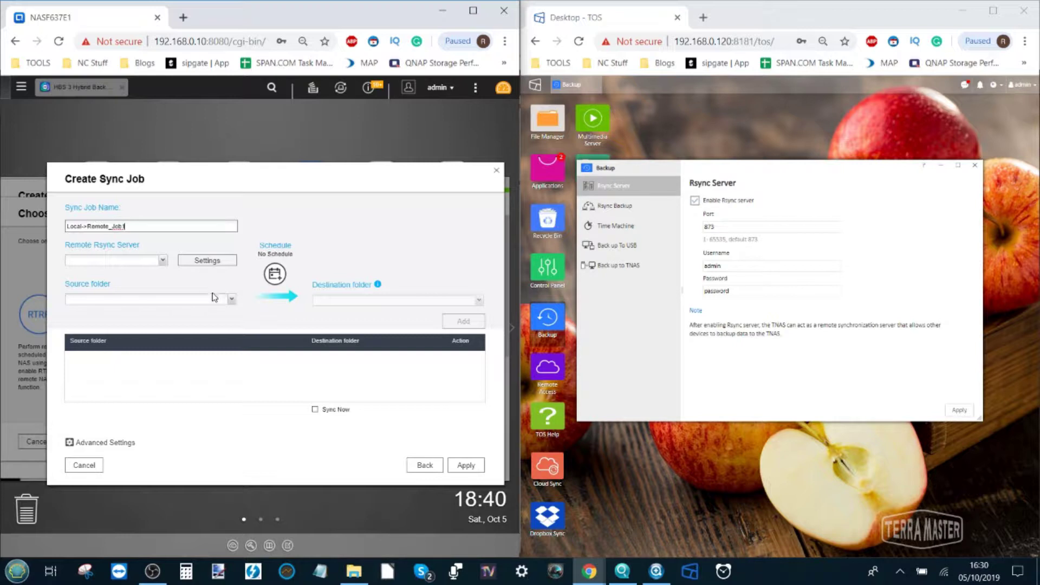
click(194, 260)
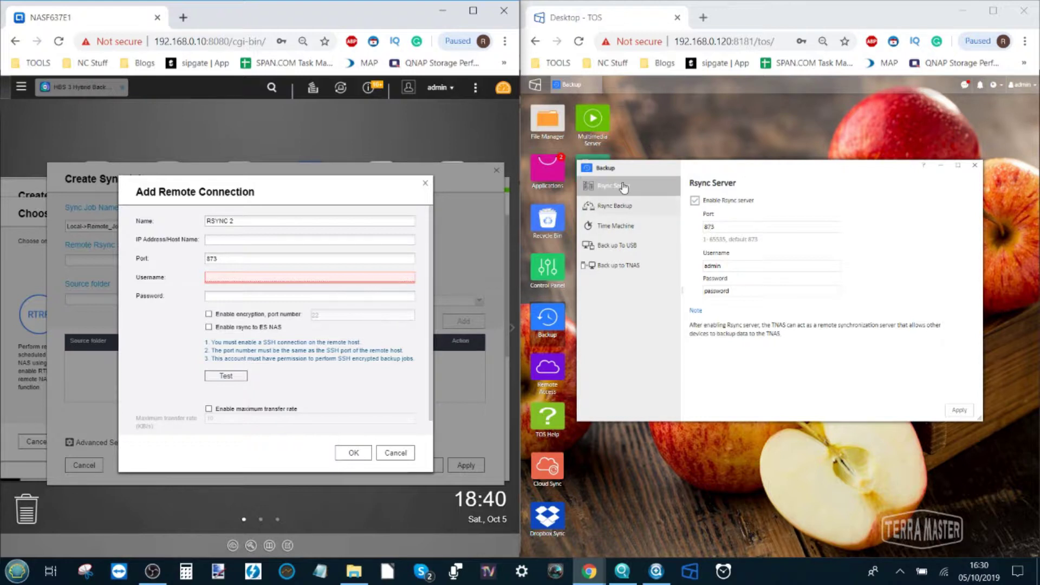
Name the remote connection terra and set its address to 192.168.0.120, copied from the TerraMaster page
drag(265, 222, 162, 204)
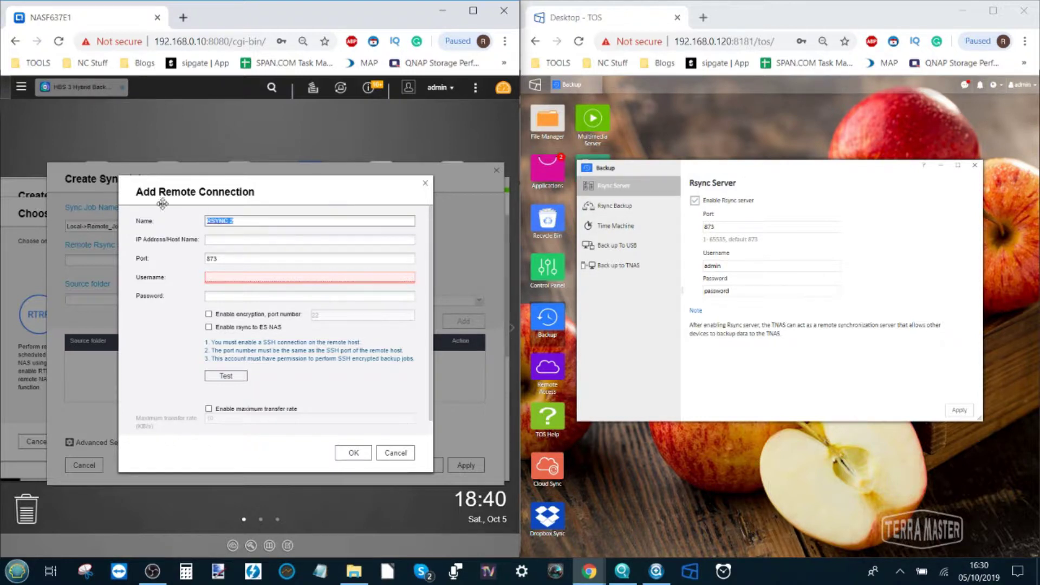
text(terra)
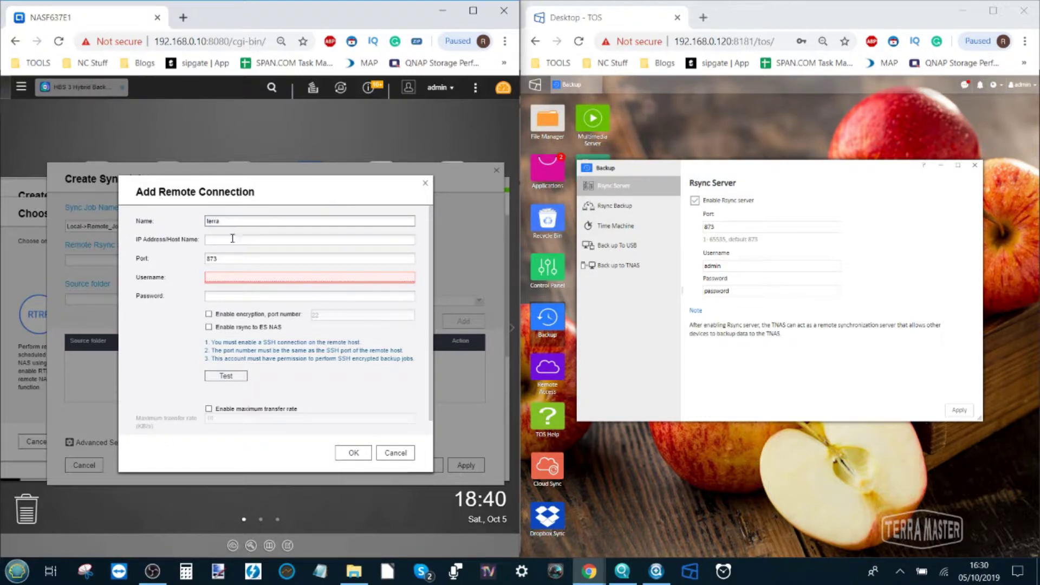
click(232, 238)
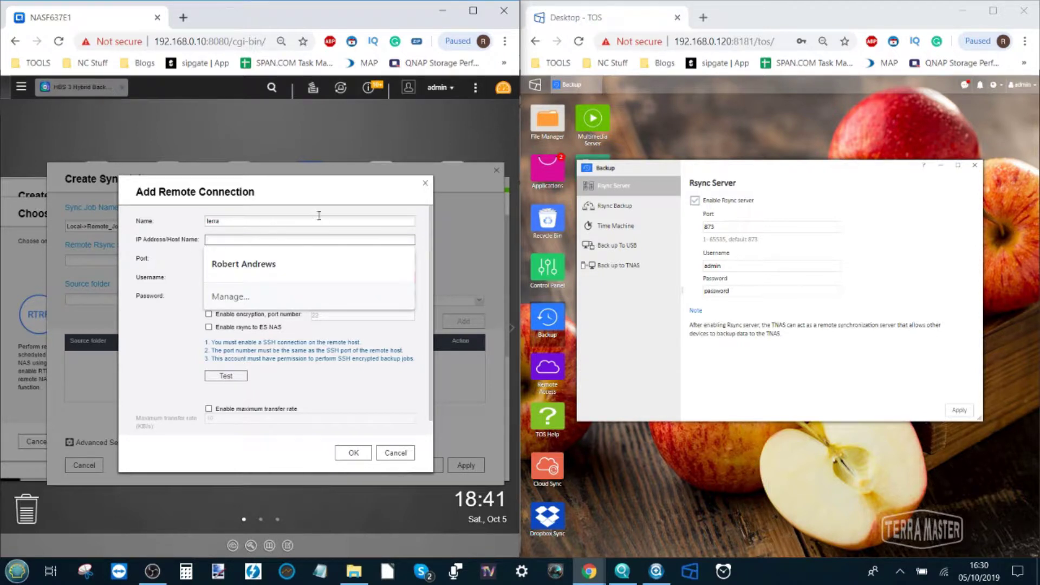
click(707, 42)
click(705, 42)
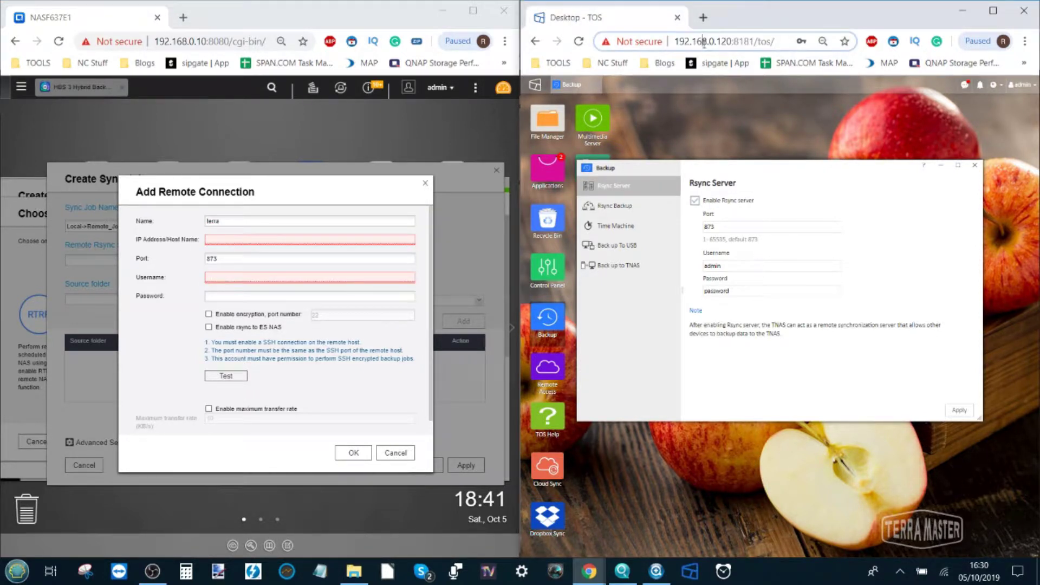
drag(677, 42, 729, 38)
click(251, 239)
text(http://192.168.0.120)
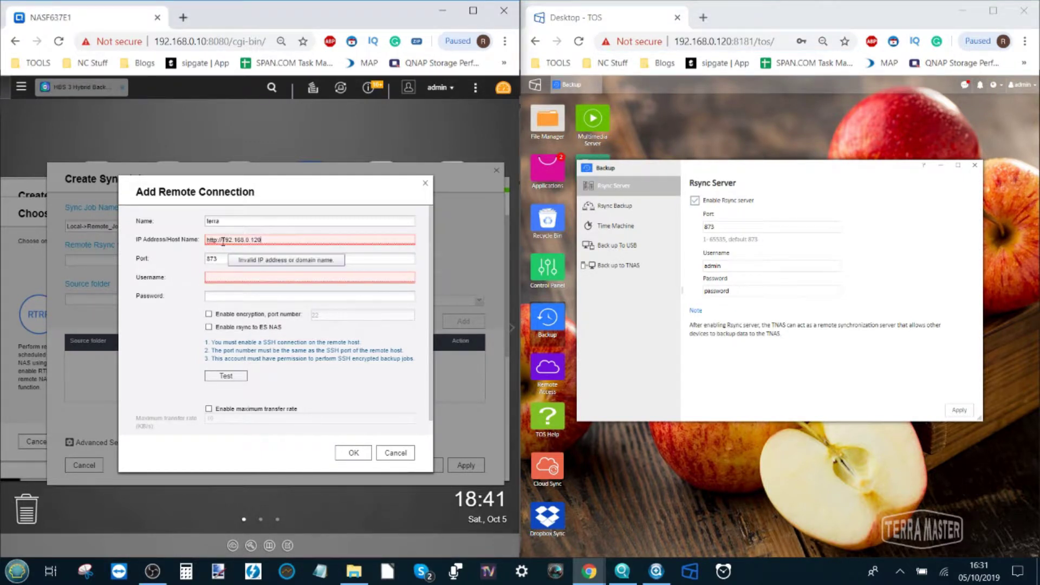
drag(215, 242, 199, 241)
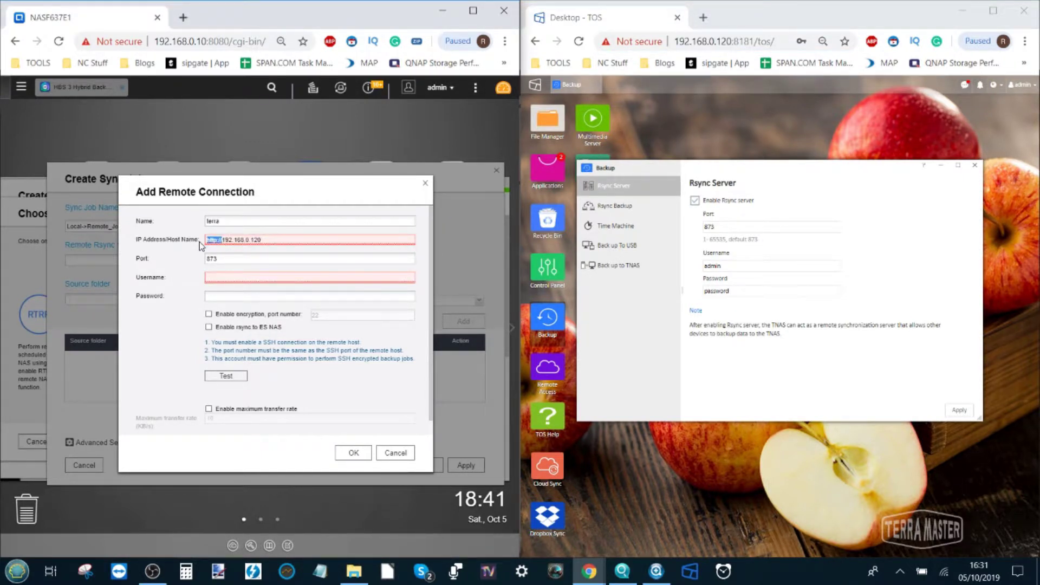
key(BackSpace)
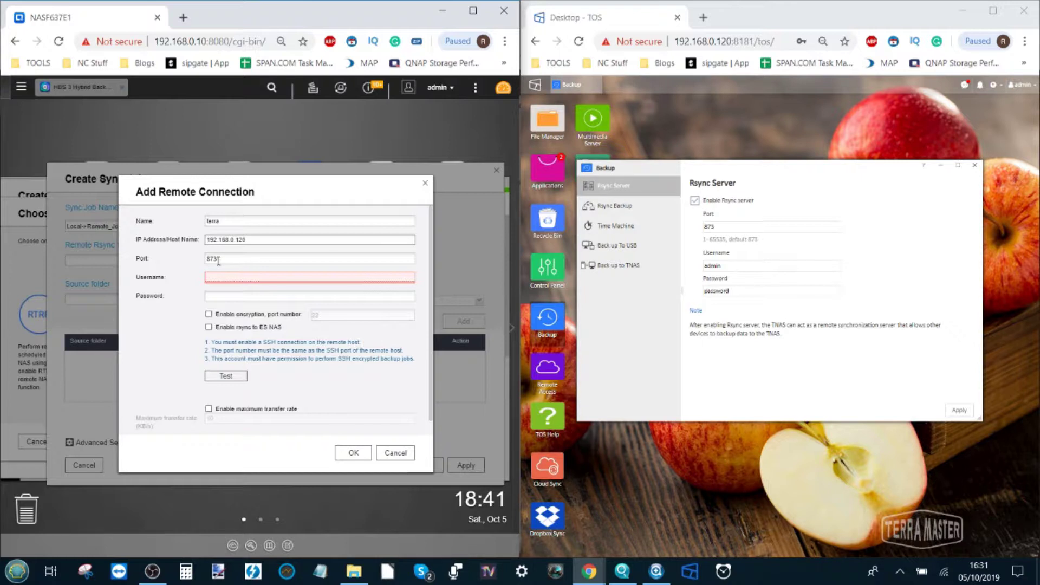
Enter the TerraMaster login credentials and test the connection
click(221, 276)
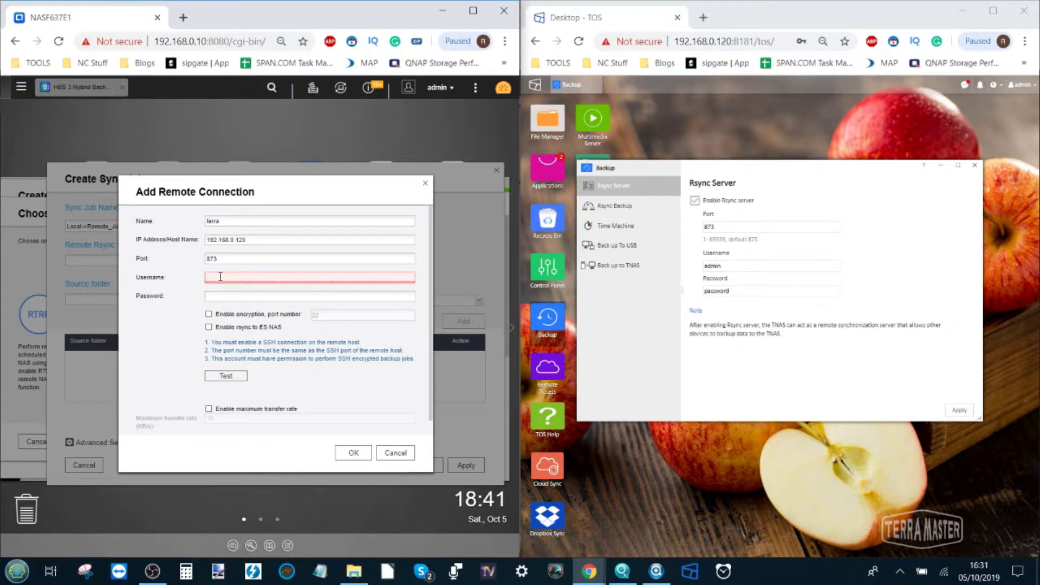
key(Tab)
text(pas)
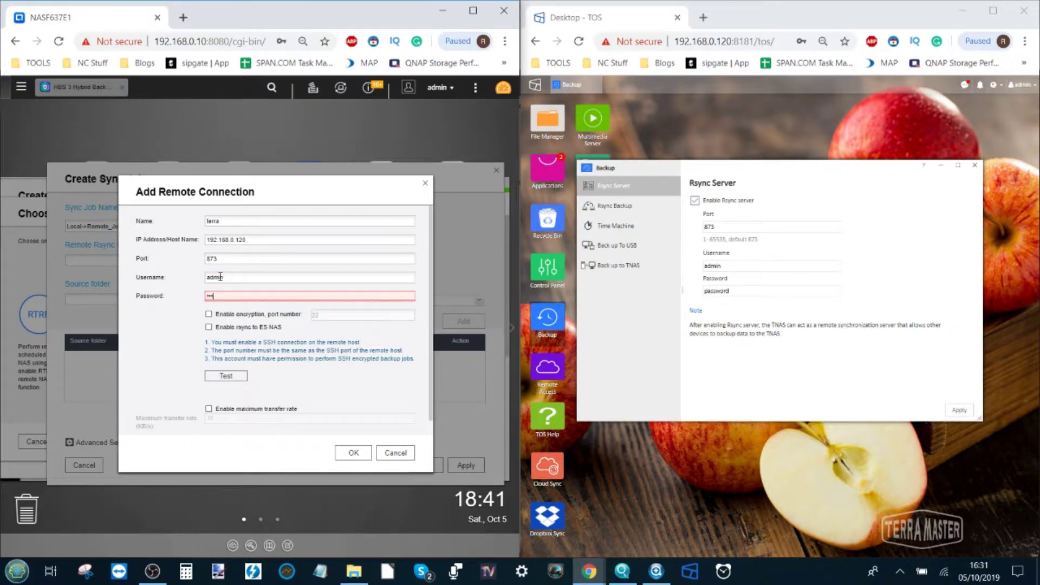
text(sword)
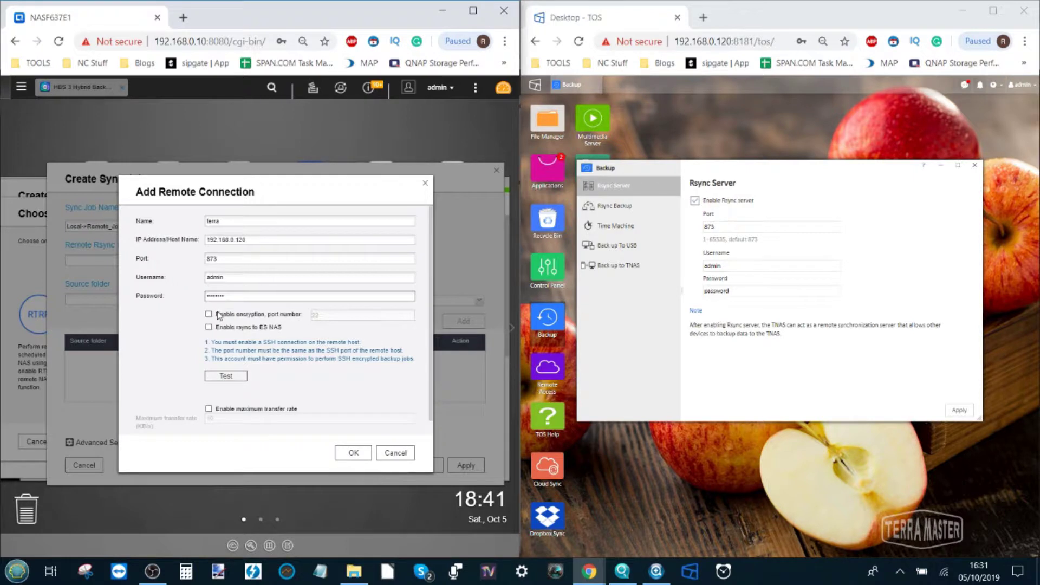
click(228, 376)
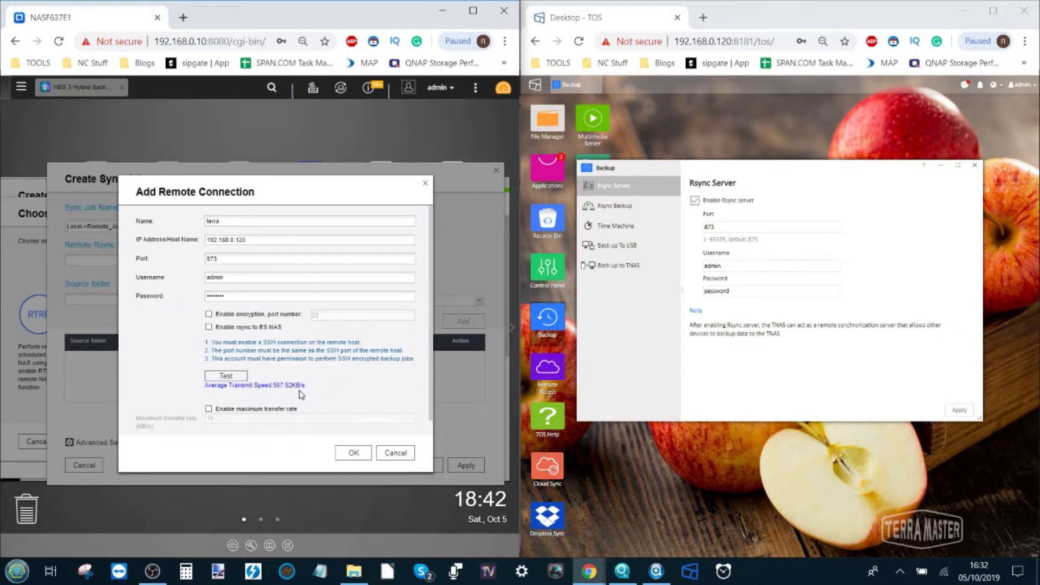
Review the connection test result showing 507.52 KB/s average transmit speed
scroll(312, 400, down, 1)
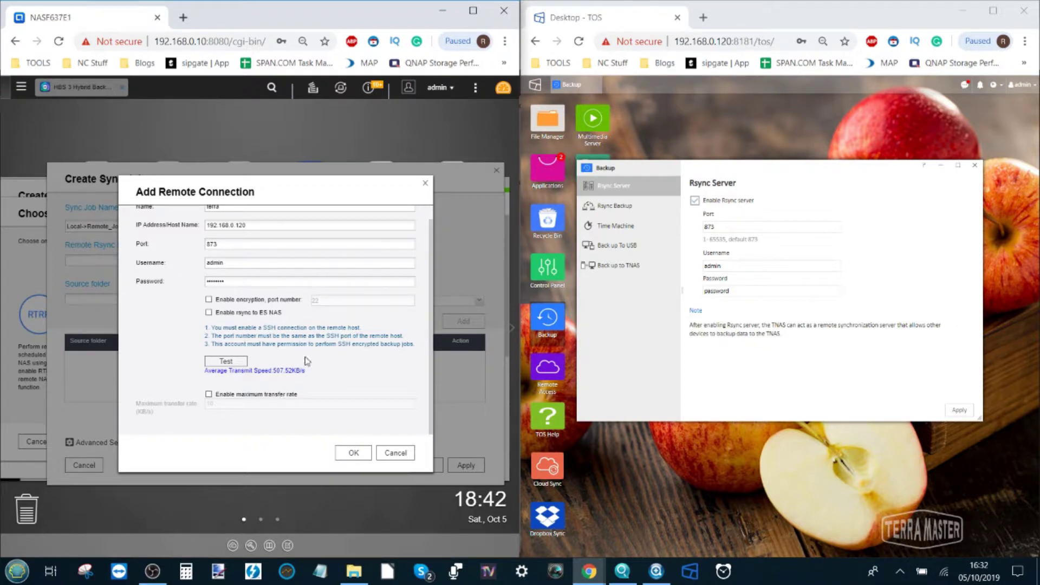
Save the terra connection and add a folder pair from source /Download to destination /public
click(366, 458)
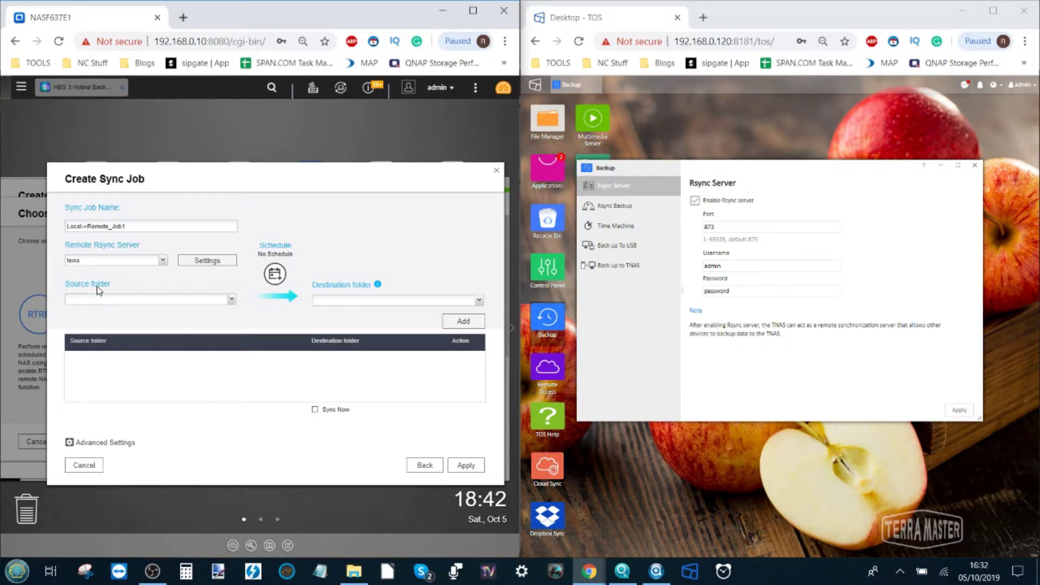
click(232, 299)
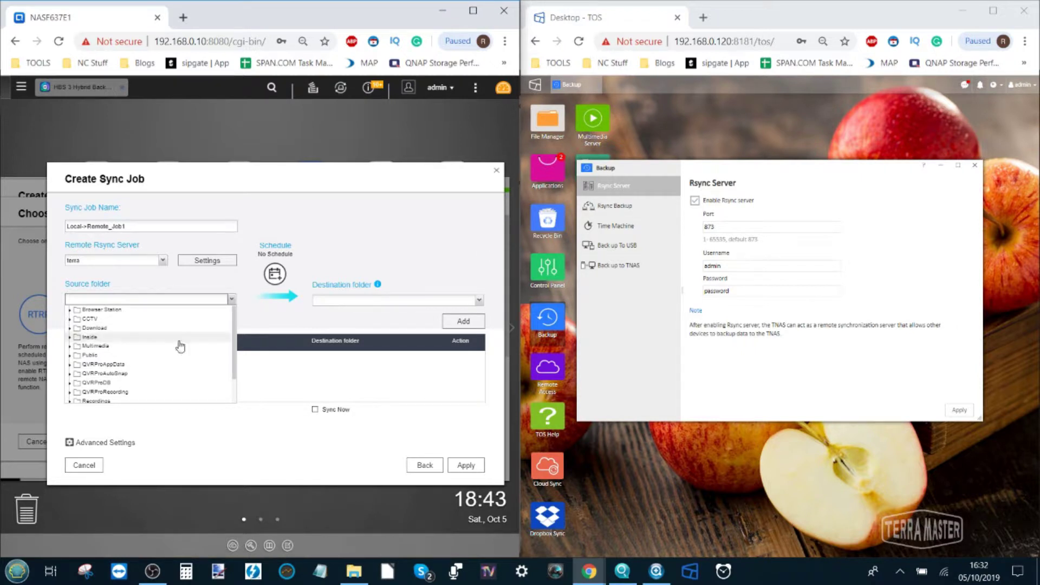
click(109, 329)
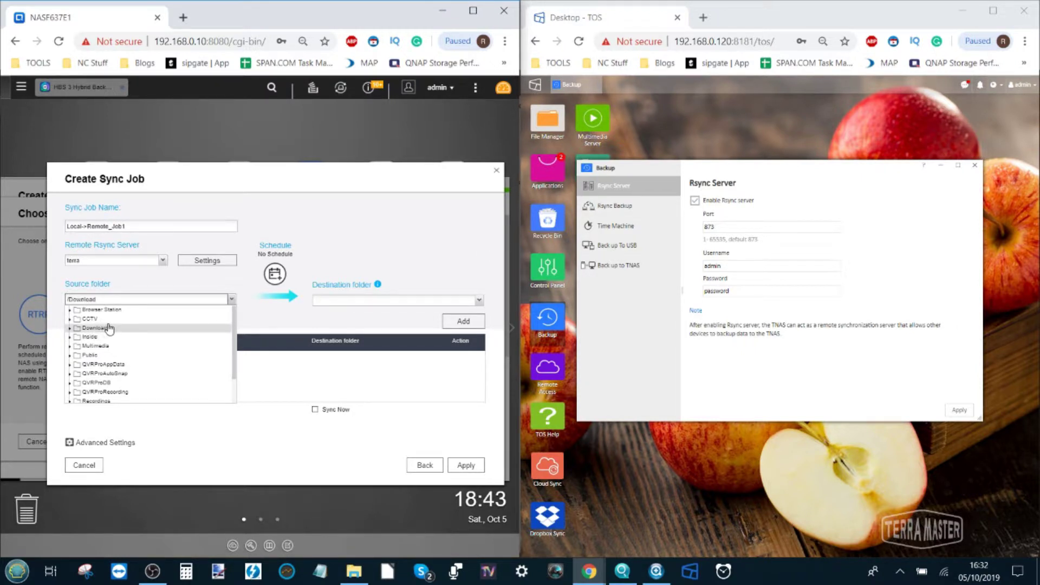
click(274, 318)
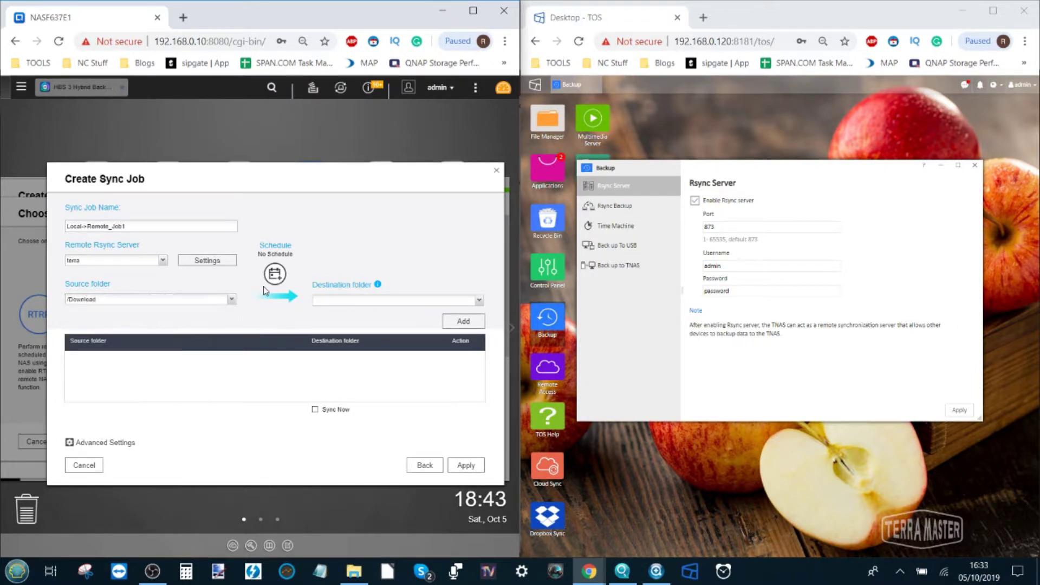
click(479, 301)
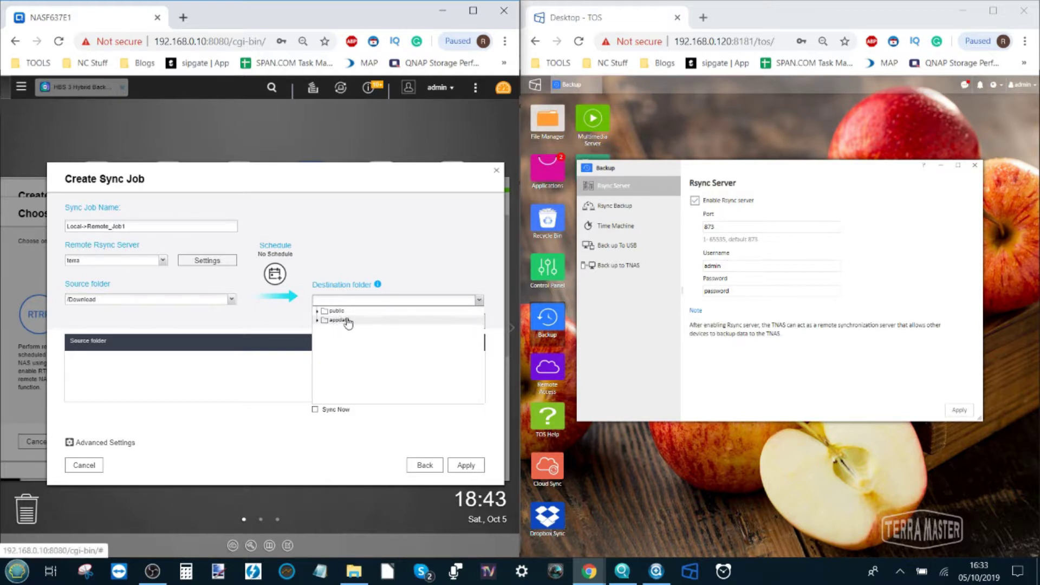
click(337, 312)
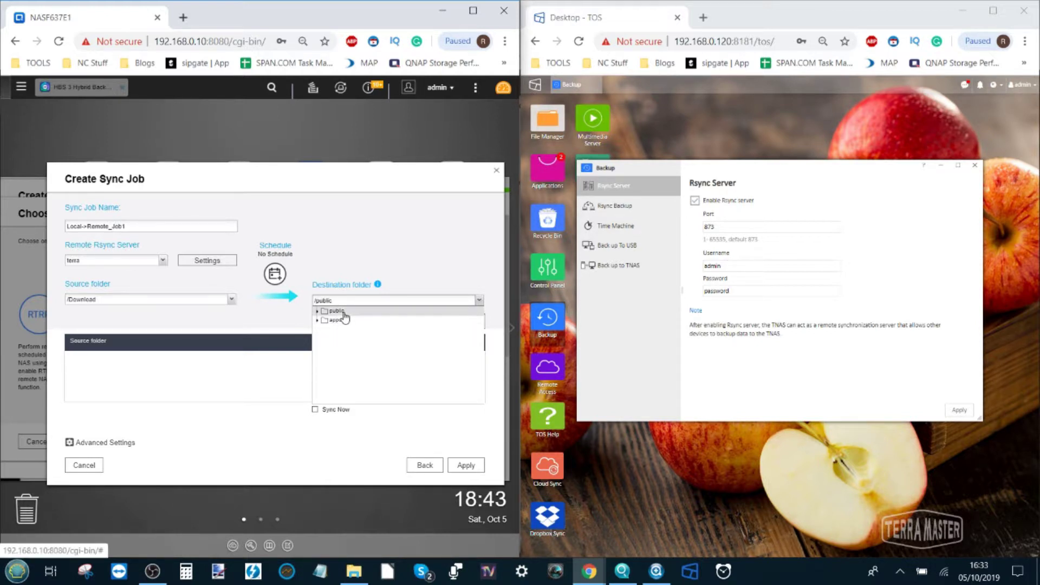
click(282, 322)
click(467, 322)
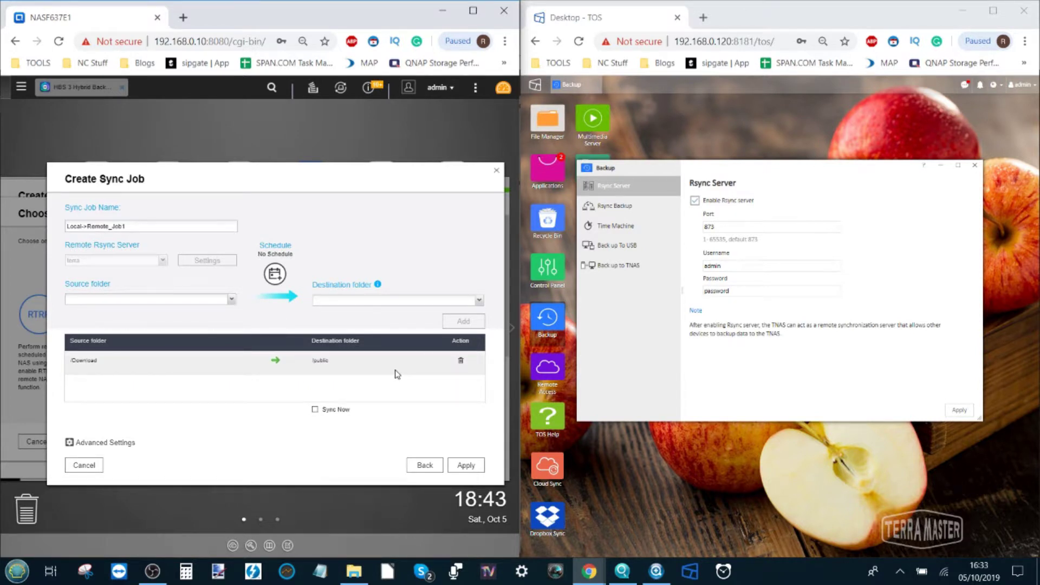
Schedule Local->Remote_Job1 to run daily at 02:00, review its policy options, and create the job
click(77, 443)
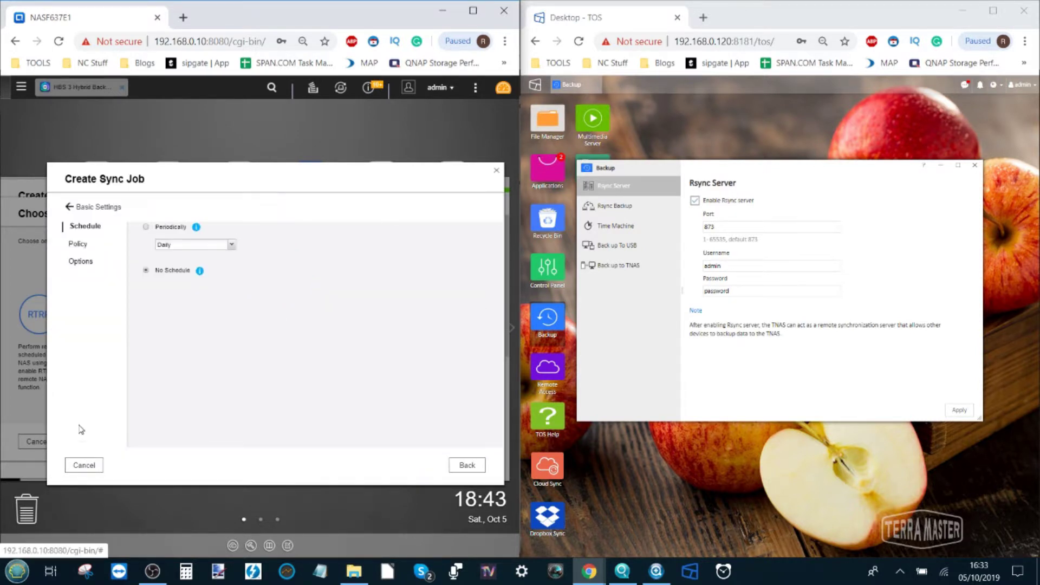
click(148, 228)
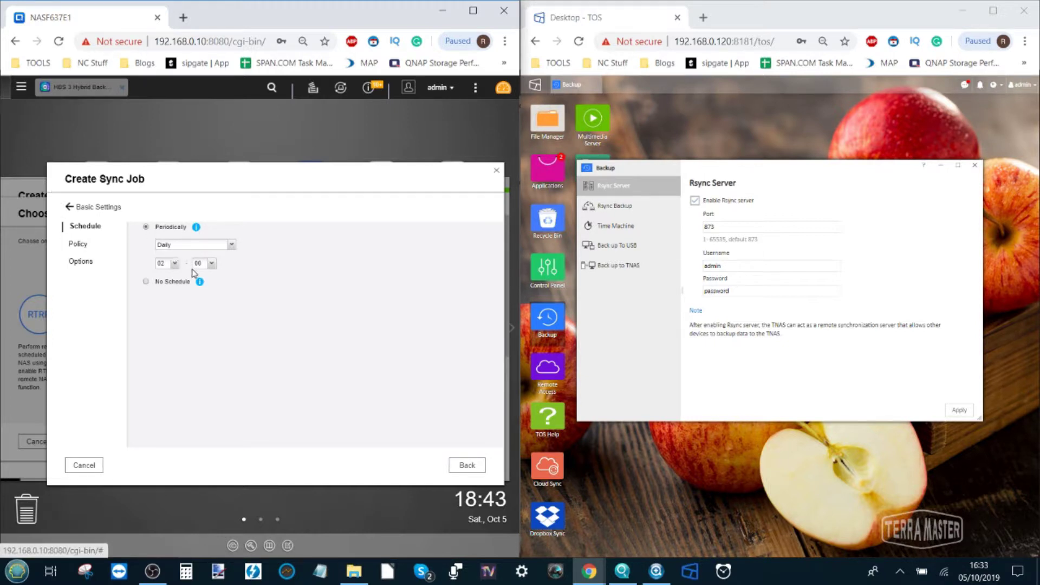
click(70, 250)
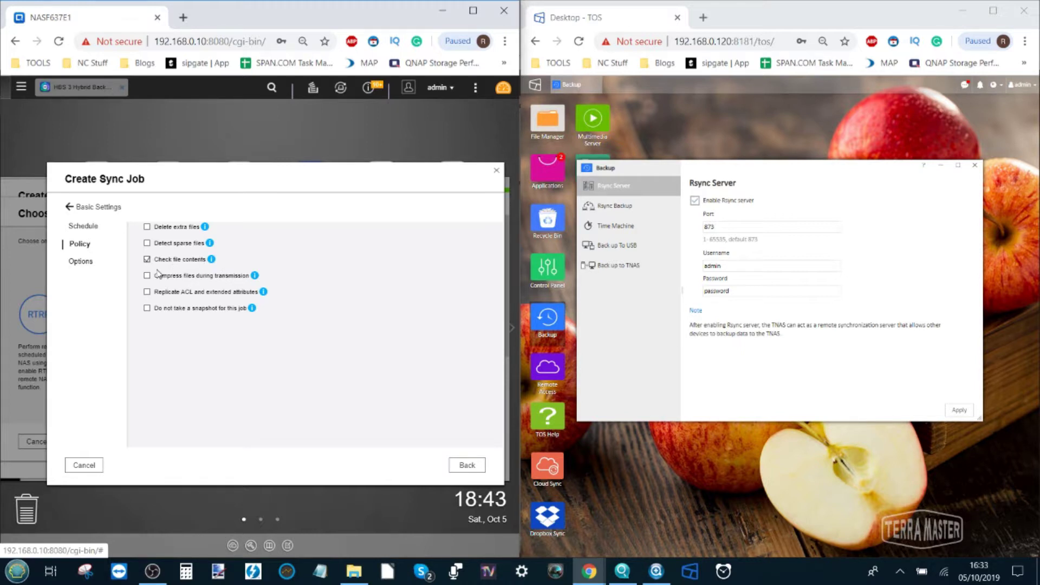
click(80, 261)
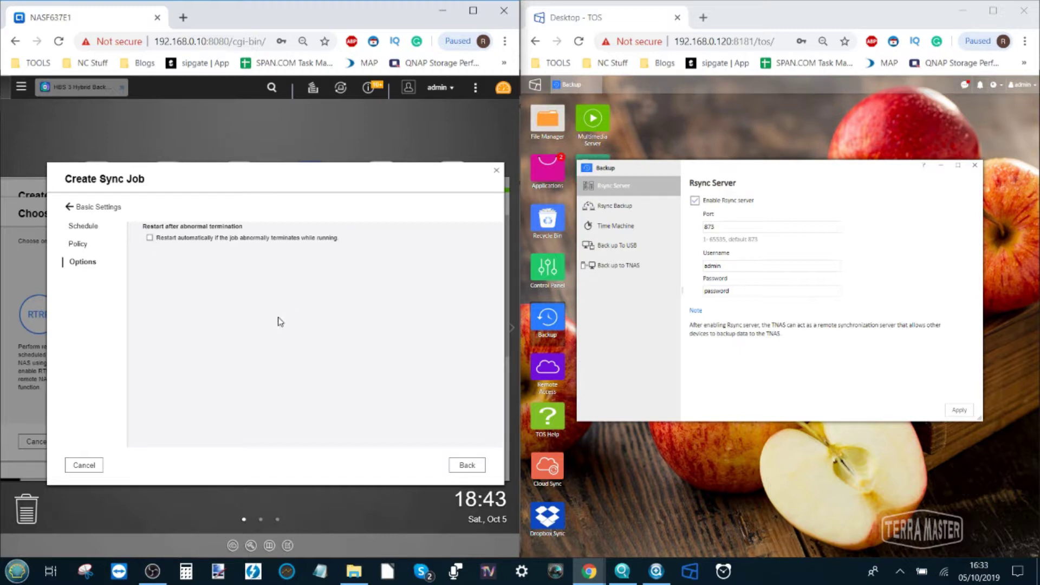
click(103, 209)
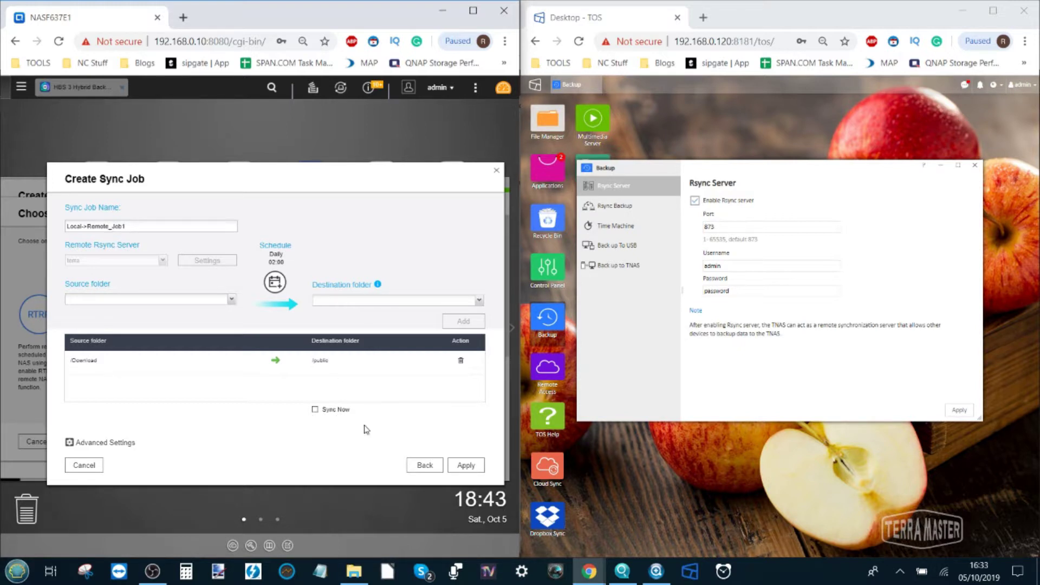
click(466, 465)
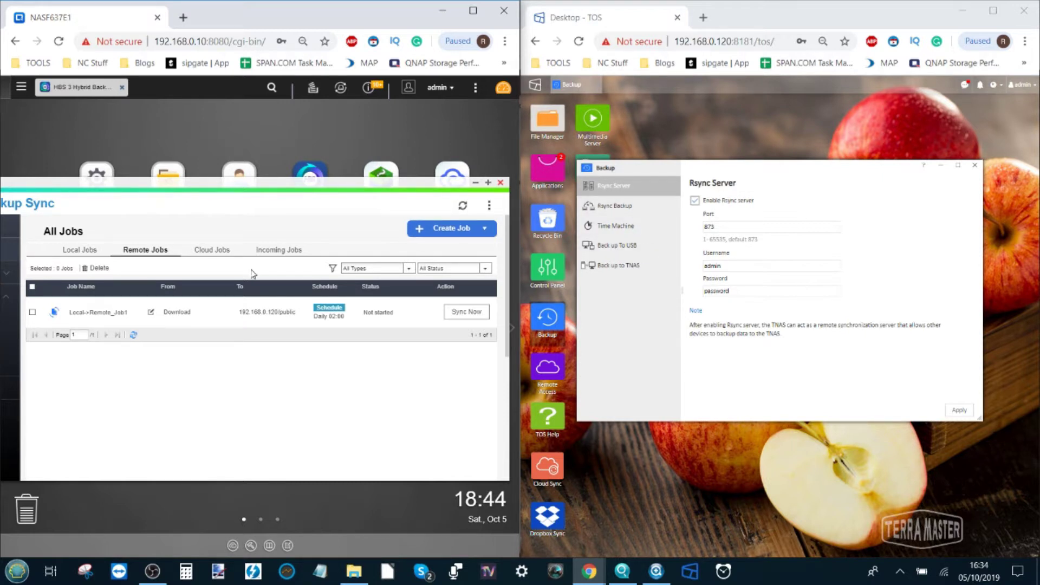
Start a new Rsync Backup task and enter its task name, qnap
click(605, 209)
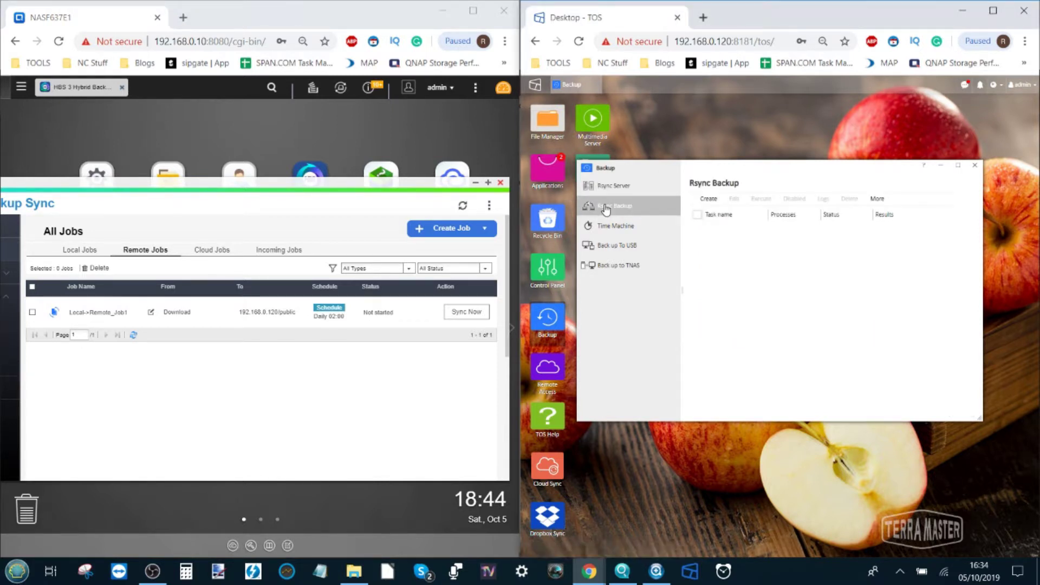
click(714, 202)
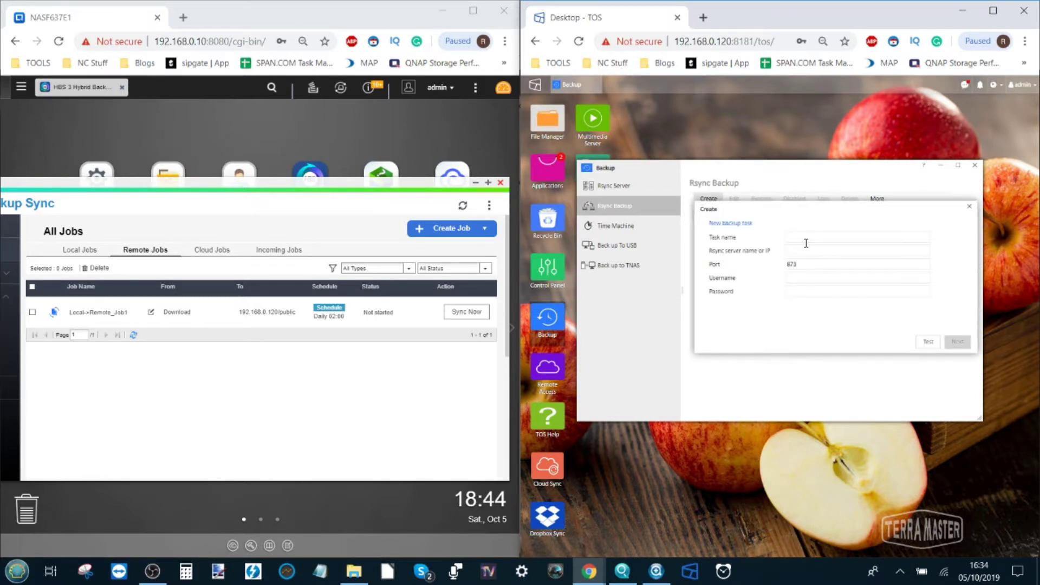
click(806, 242)
text(d)
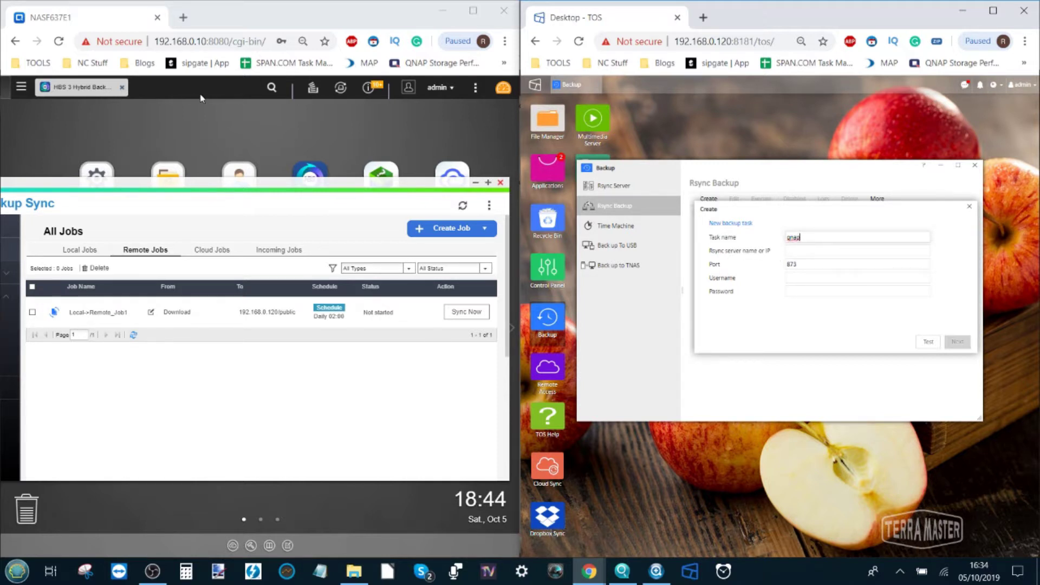
Copy the QNAP address from the browser and set the rsync server to 192.168.0.10
click(185, 44)
click(200, 41)
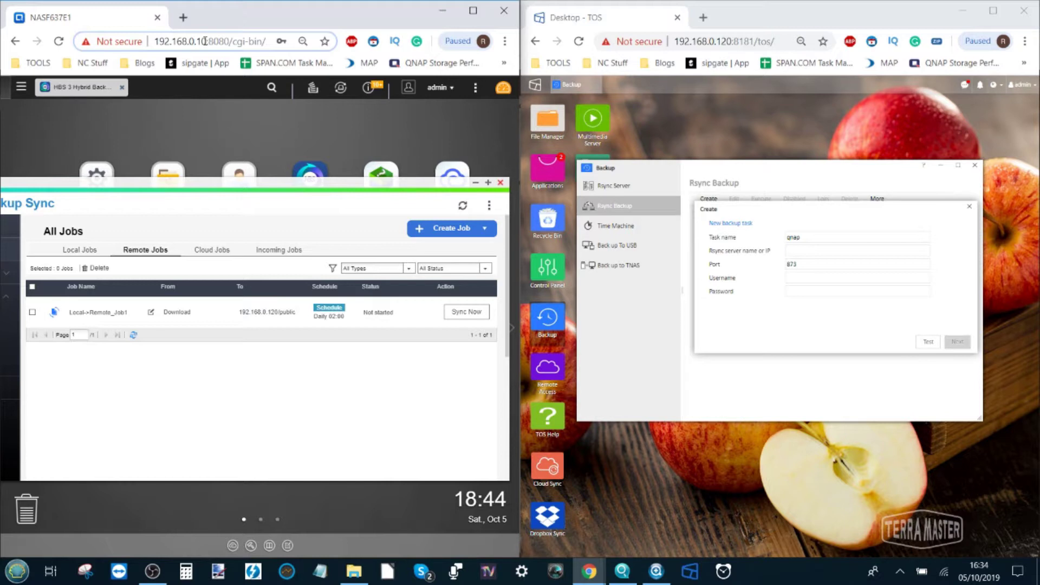
drag(205, 42, 157, 47)
key(ctrl+c)
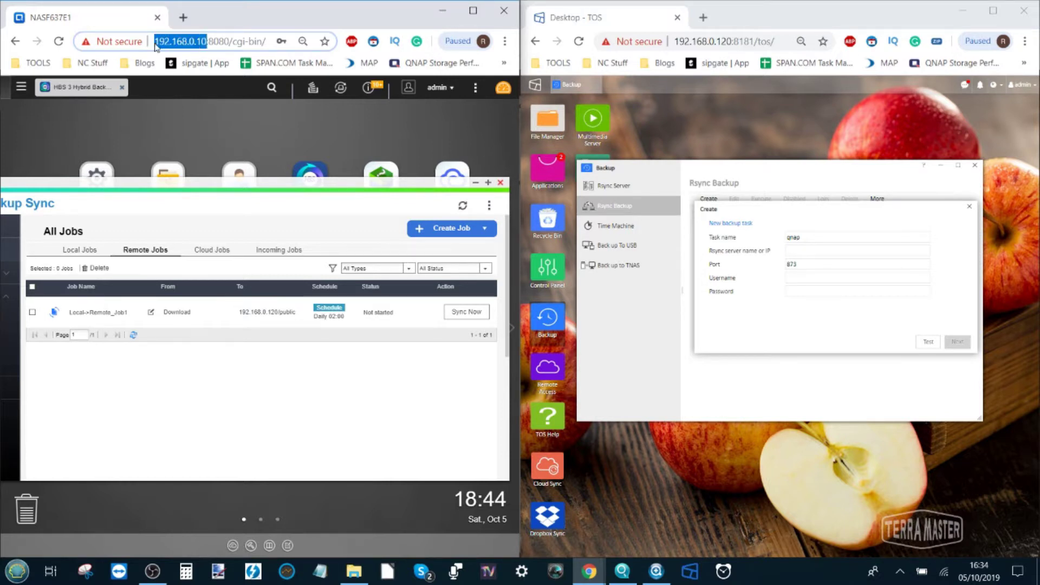
click(822, 252)
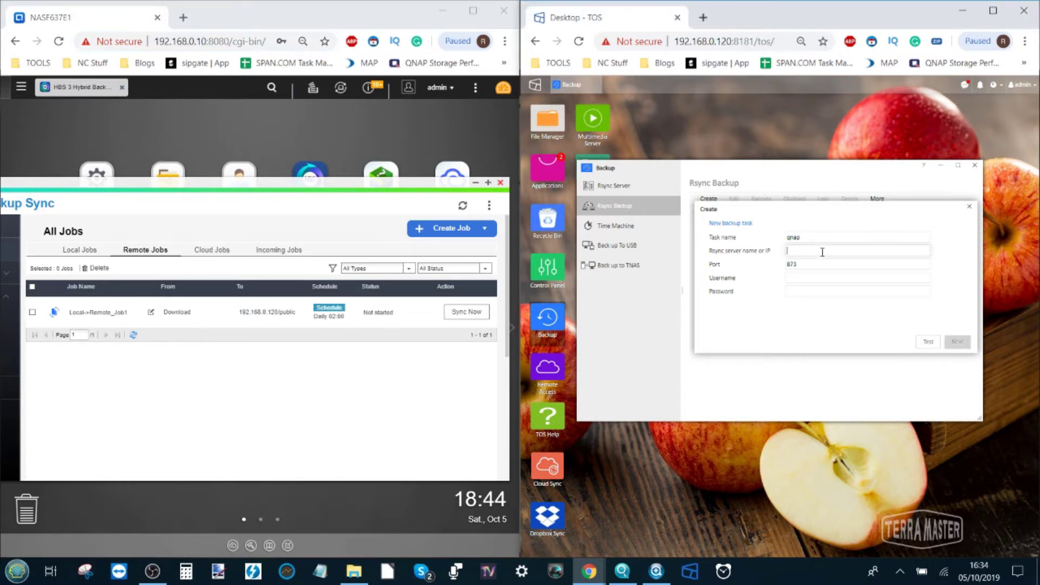
key(ctrl+v)
drag(801, 251, 761, 250)
key(BackSpace)
Enter the admin username and account password, test the connection, and continue
click(799, 278)
text(admin)
key(Tab)
text(•••••)
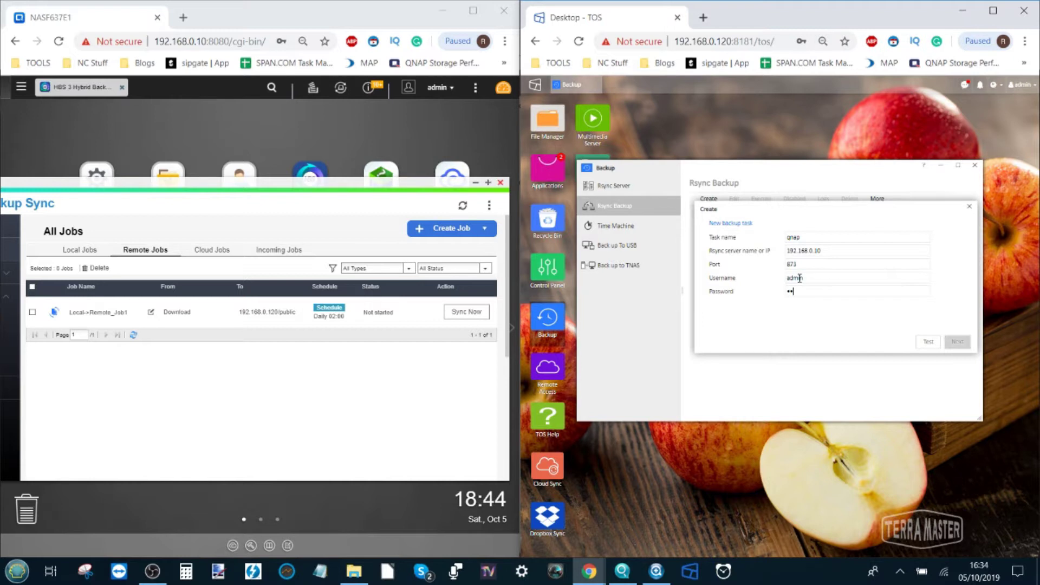
text(•••)
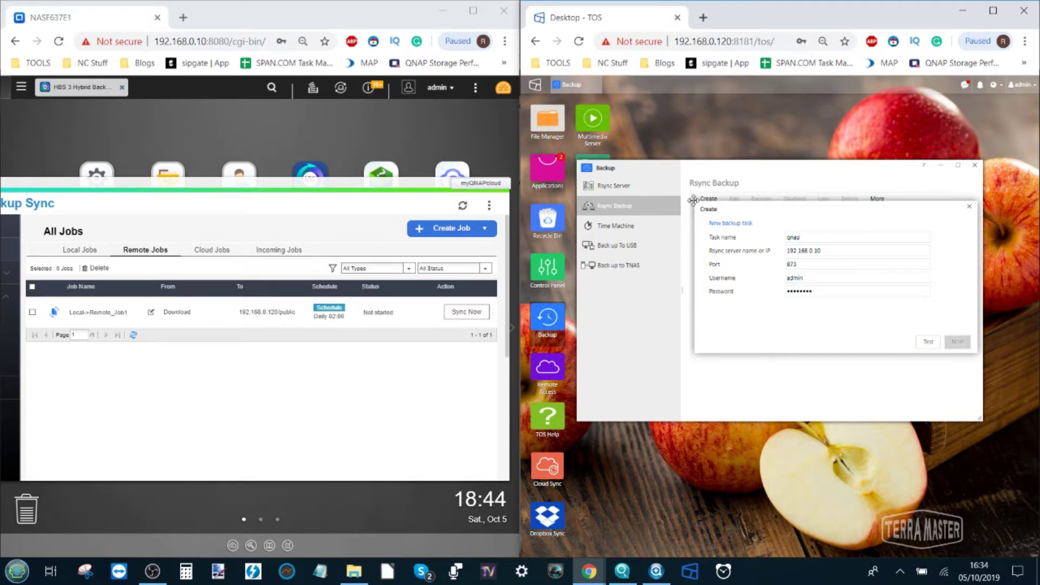
click(930, 342)
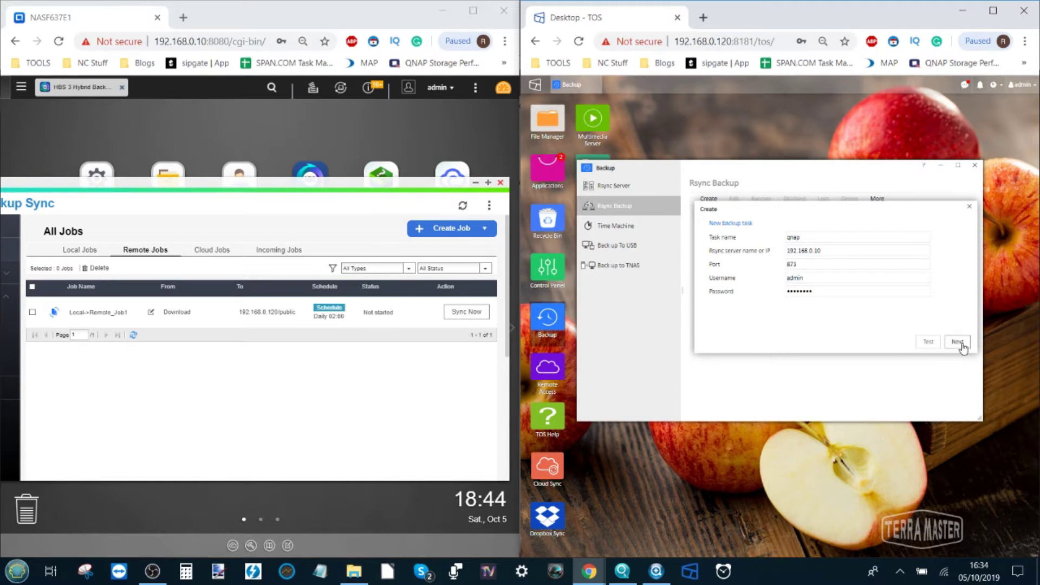
click(959, 343)
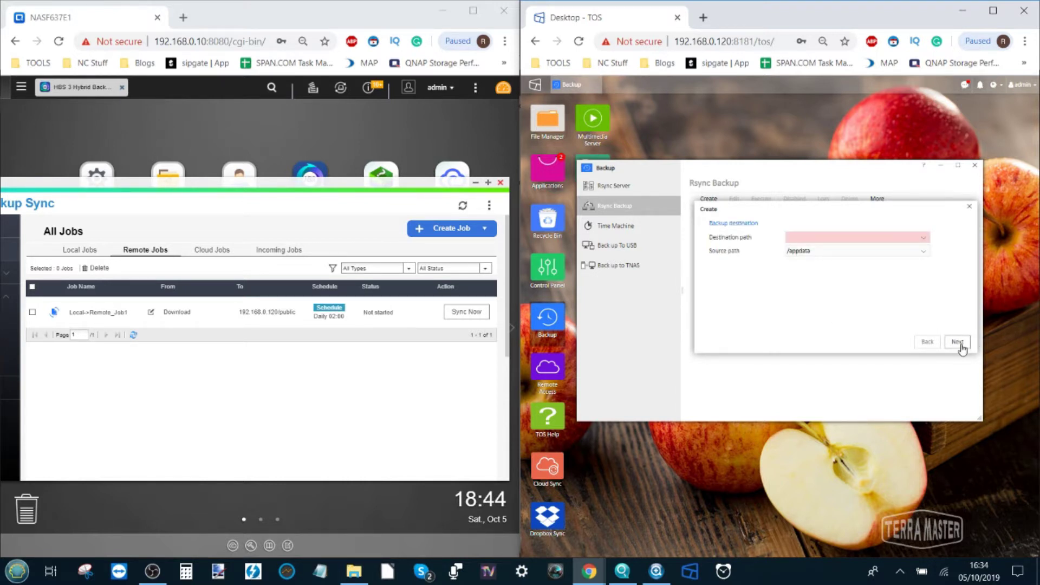
Choose CCTV as the destination folder and /public as the source, then continue
click(926, 240)
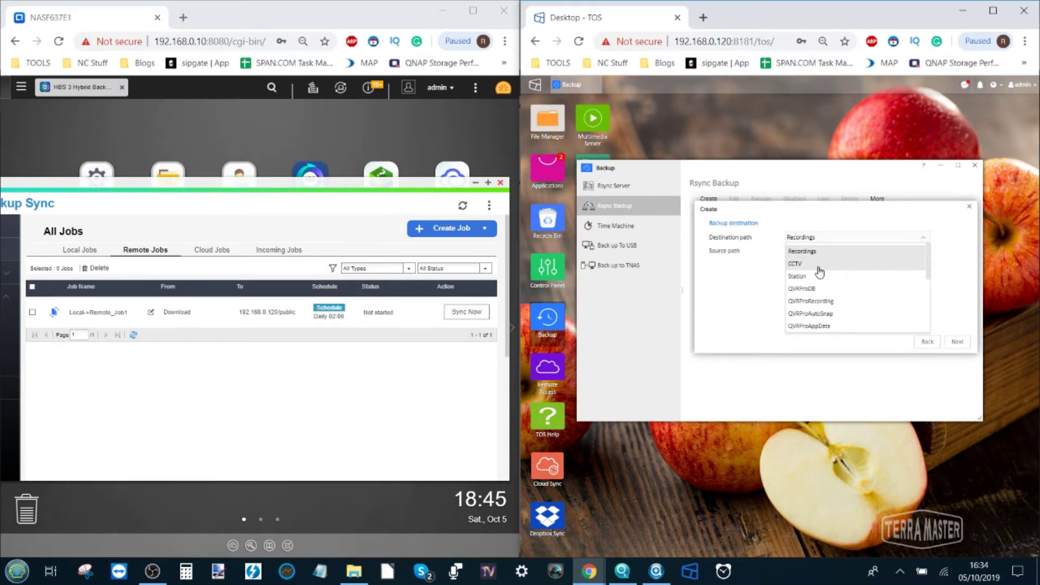
click(820, 270)
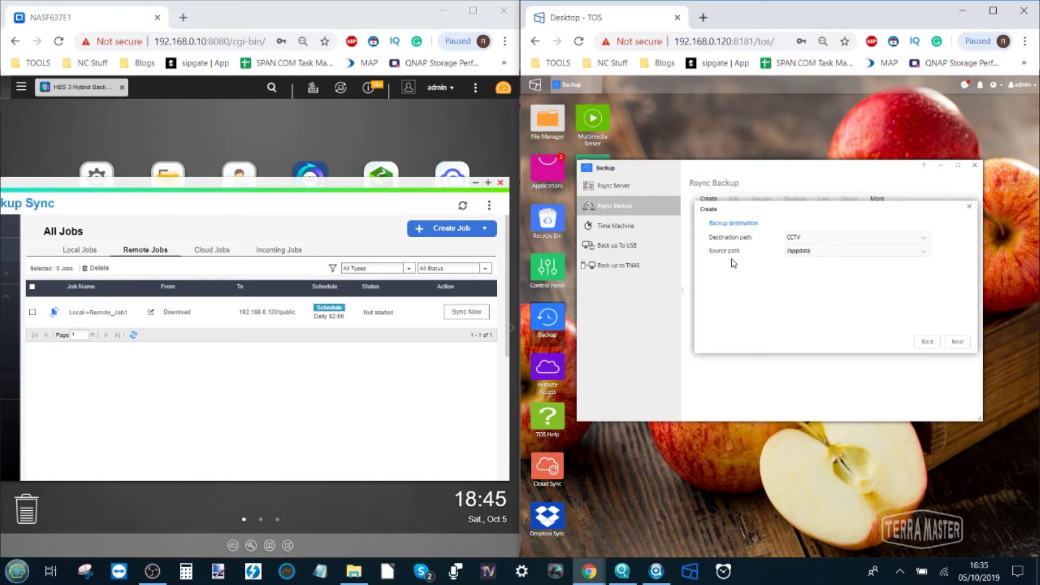
click(814, 255)
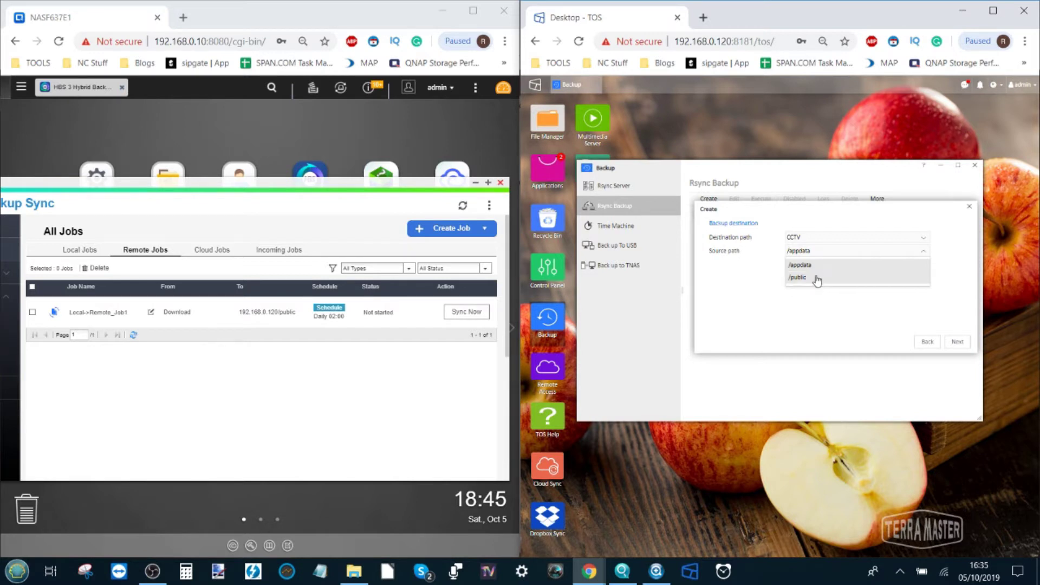
click(810, 277)
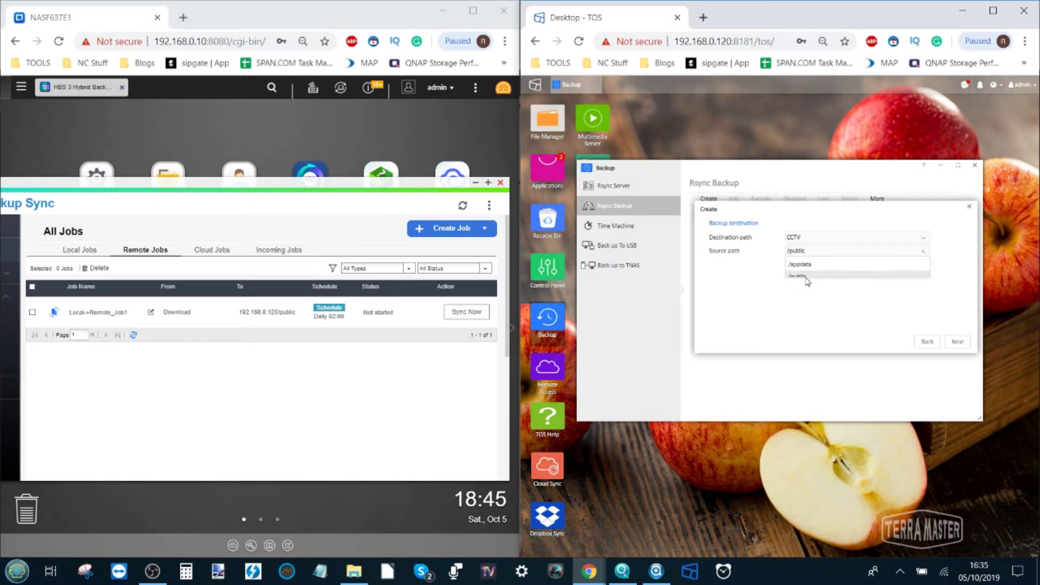
click(958, 342)
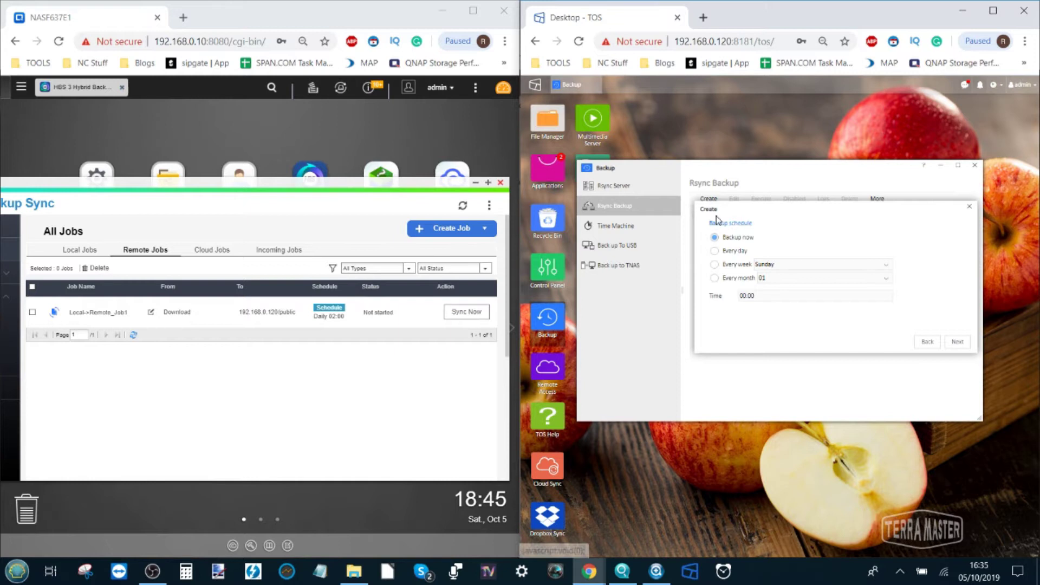
Schedule the qnap task every day at 01:04 and finish it with options left unticked
click(714, 251)
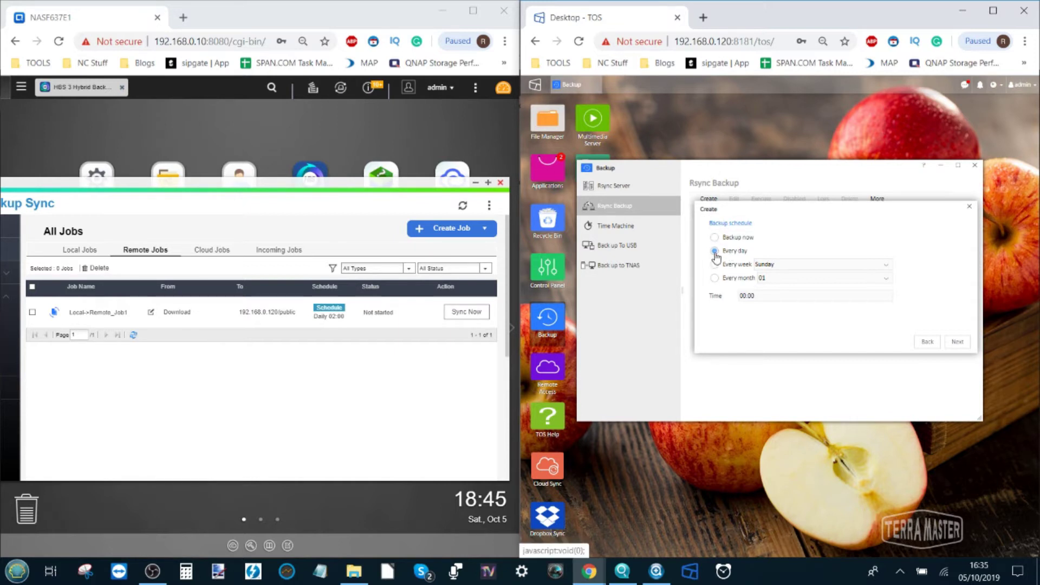
click(752, 296)
scroll(755, 342, down, 10)
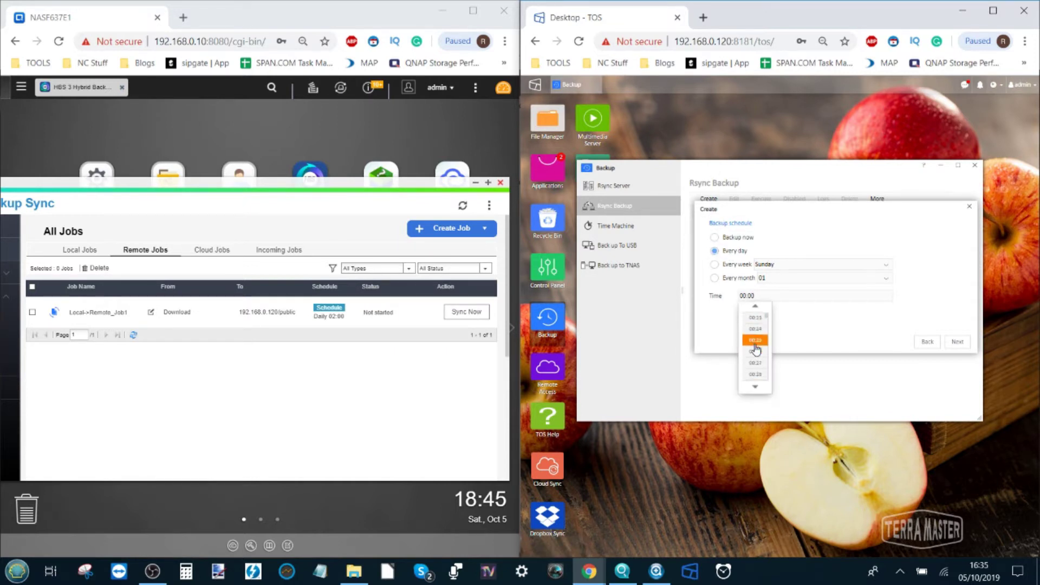
click(755, 369)
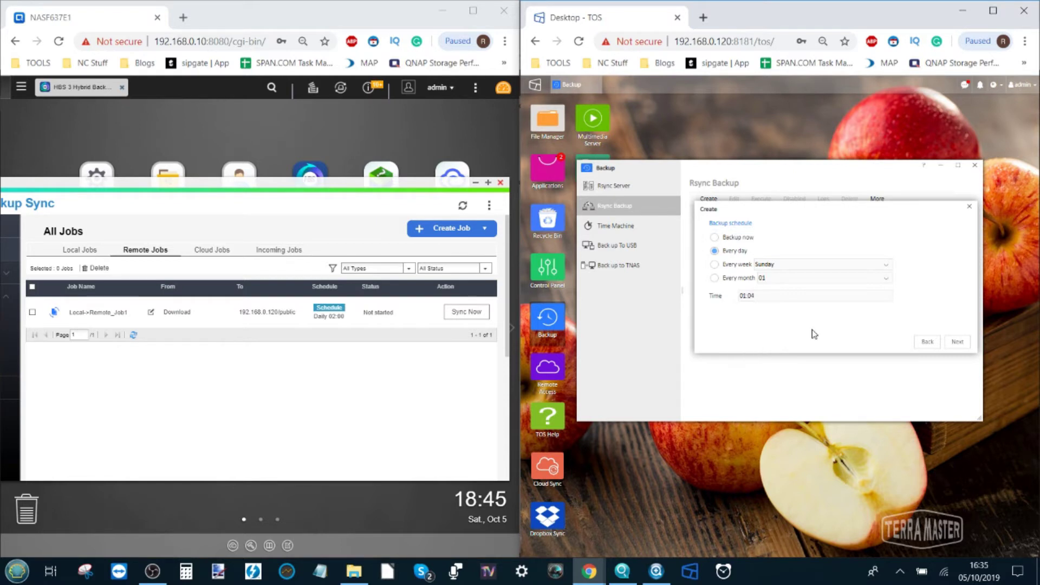
click(957, 342)
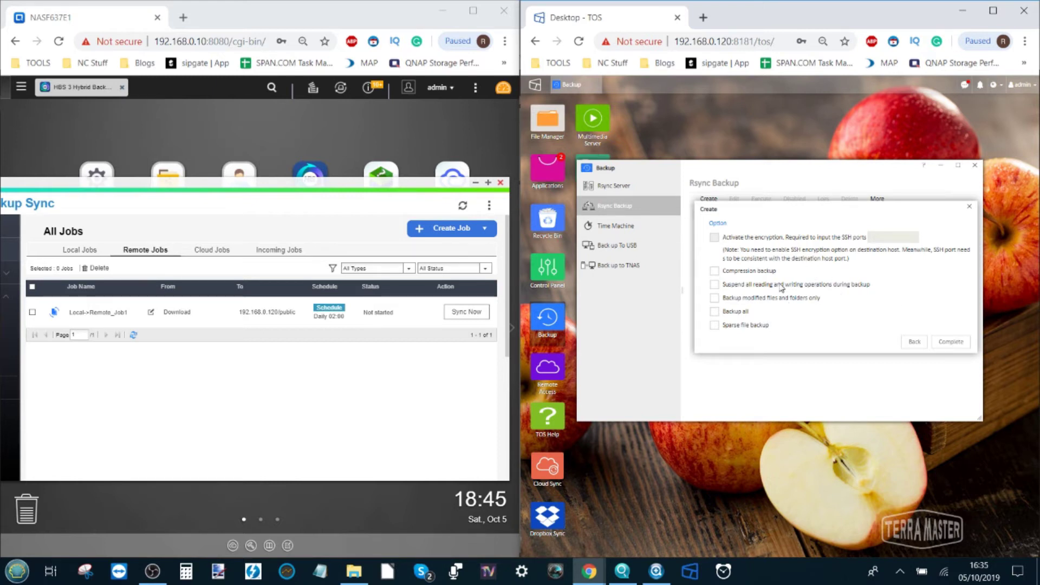
click(951, 342)
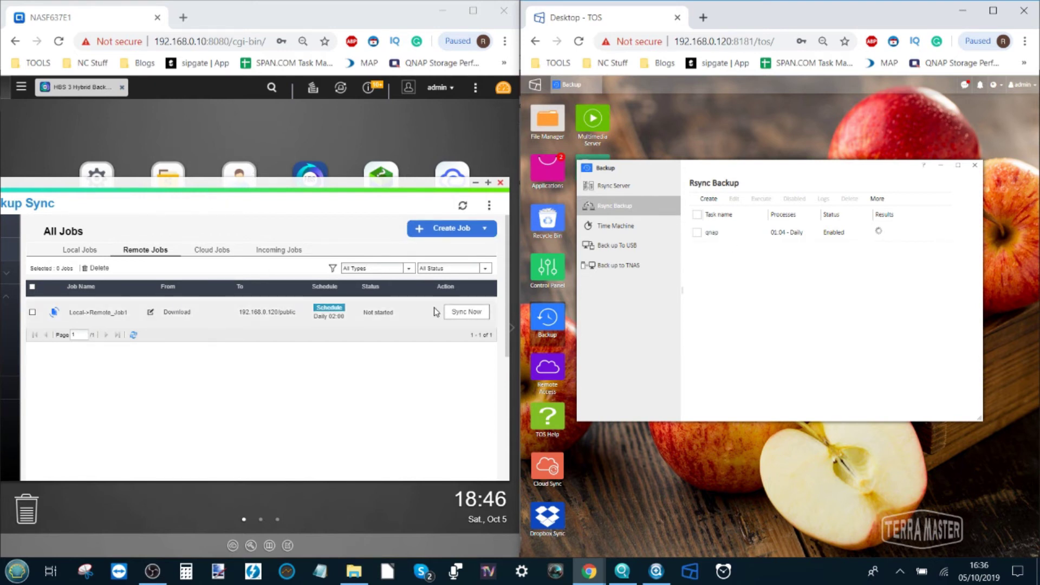
Run Local->Remote_Job1 immediately with Sync Now
click(456, 313)
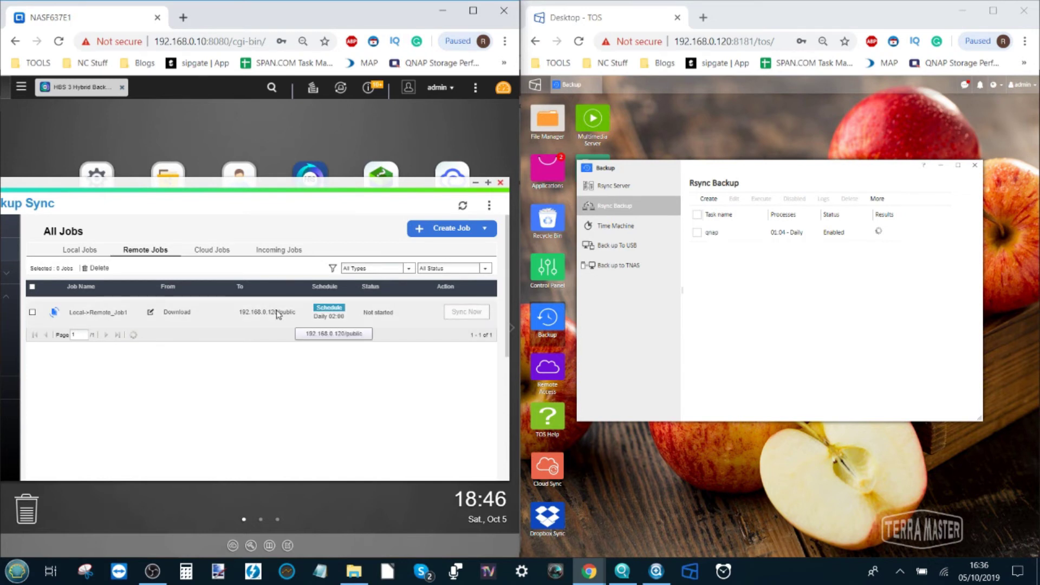